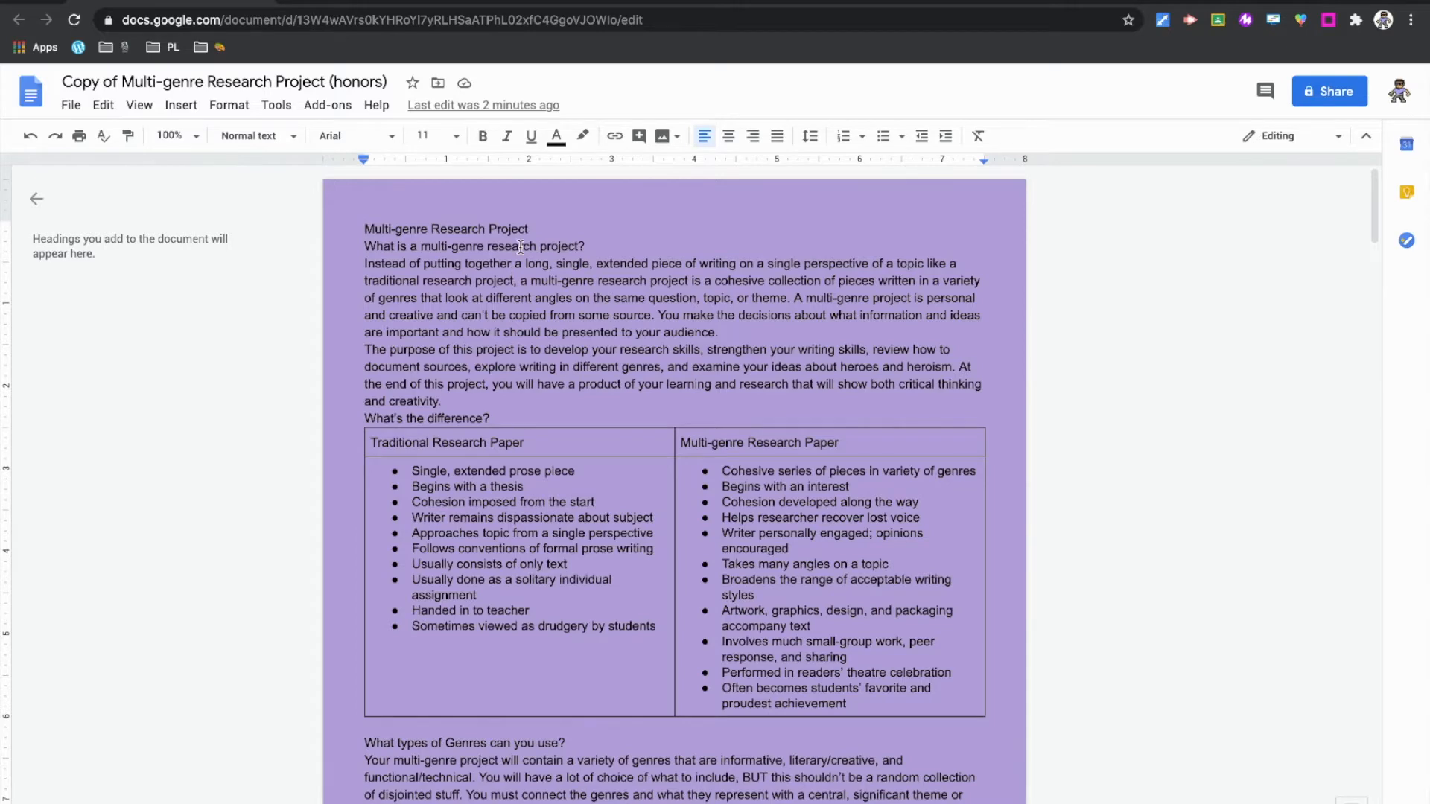
Look through the research project document from its introduction to the grading rubric, and return to the beginning
{"action": "scroll", "coordinate": [520, 247], "scroll_direction": "down", "scroll_amount": 3}
{"action": "scroll", "coordinate": [520, 246], "scroll_direction": "down", "scroll_amount": 2}
{"action": "scroll", "coordinate": [521, 246], "scroll_direction": "up", "scroll_amount": 5}
{"action": "scroll", "coordinate": [570, 290], "scroll_direction": "down", "scroll_amount": 12}
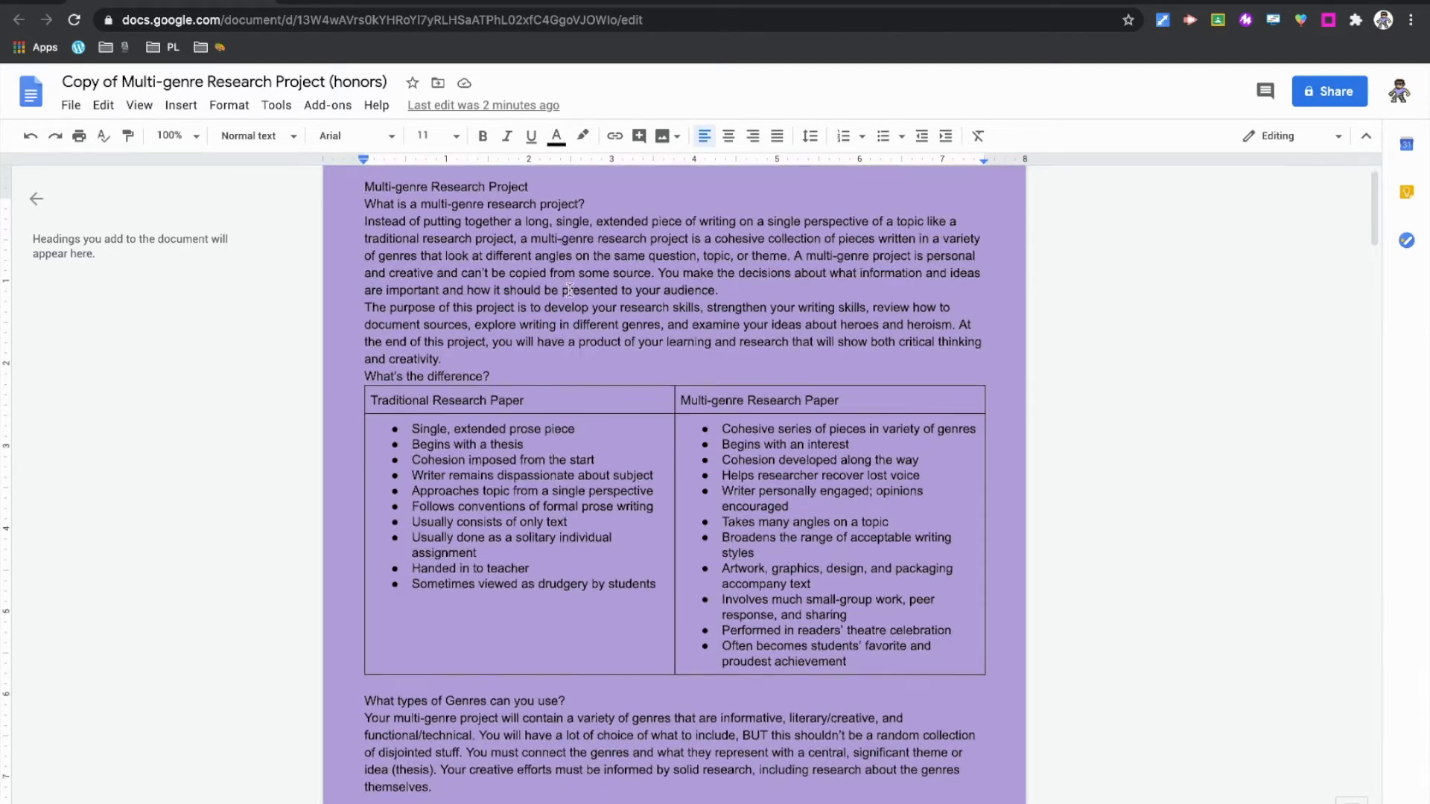
{"action": "scroll", "coordinate": [570, 289], "scroll_direction": "down", "scroll_amount": 20}
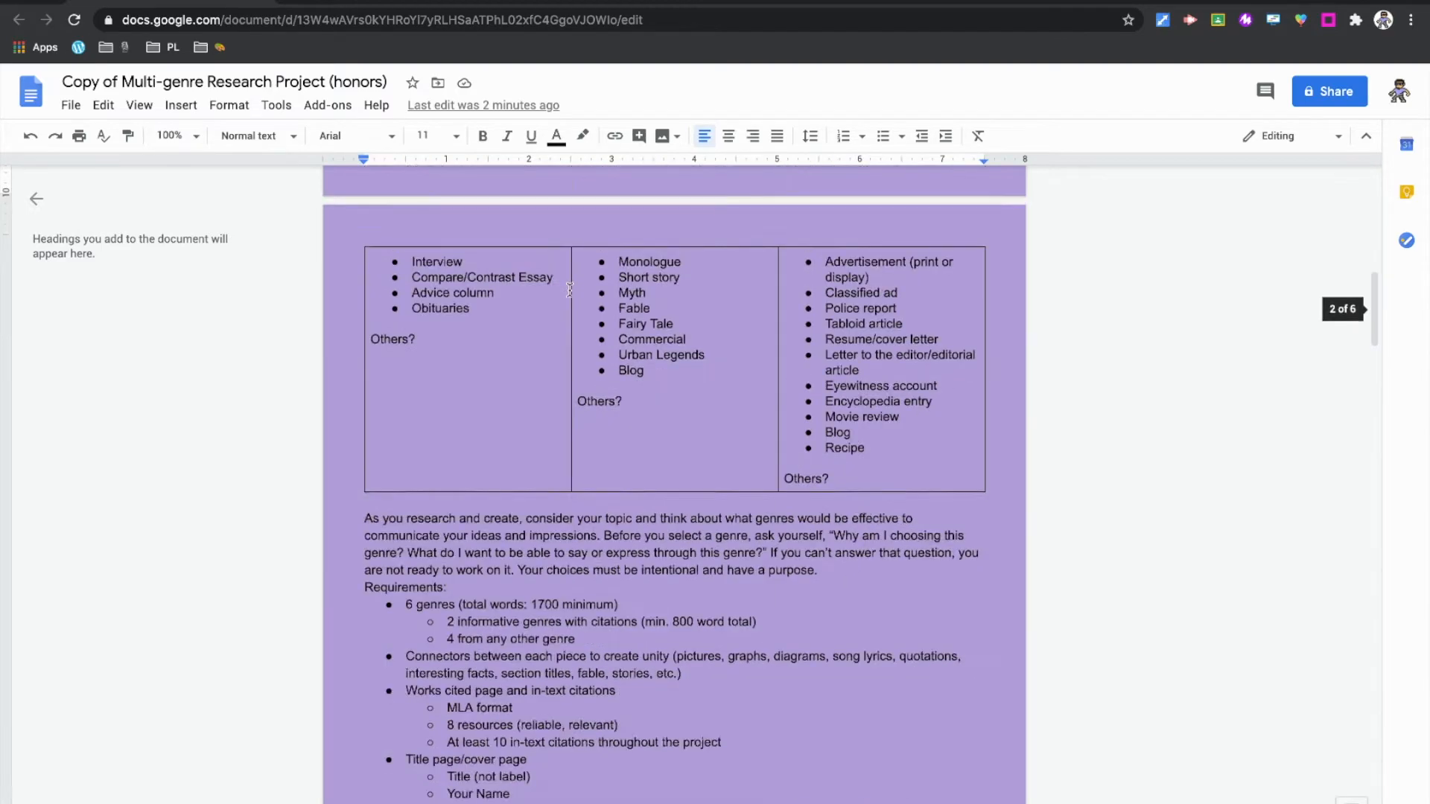
{"action": "scroll", "coordinate": [569, 289], "scroll_direction": "down", "scroll_amount": 20}
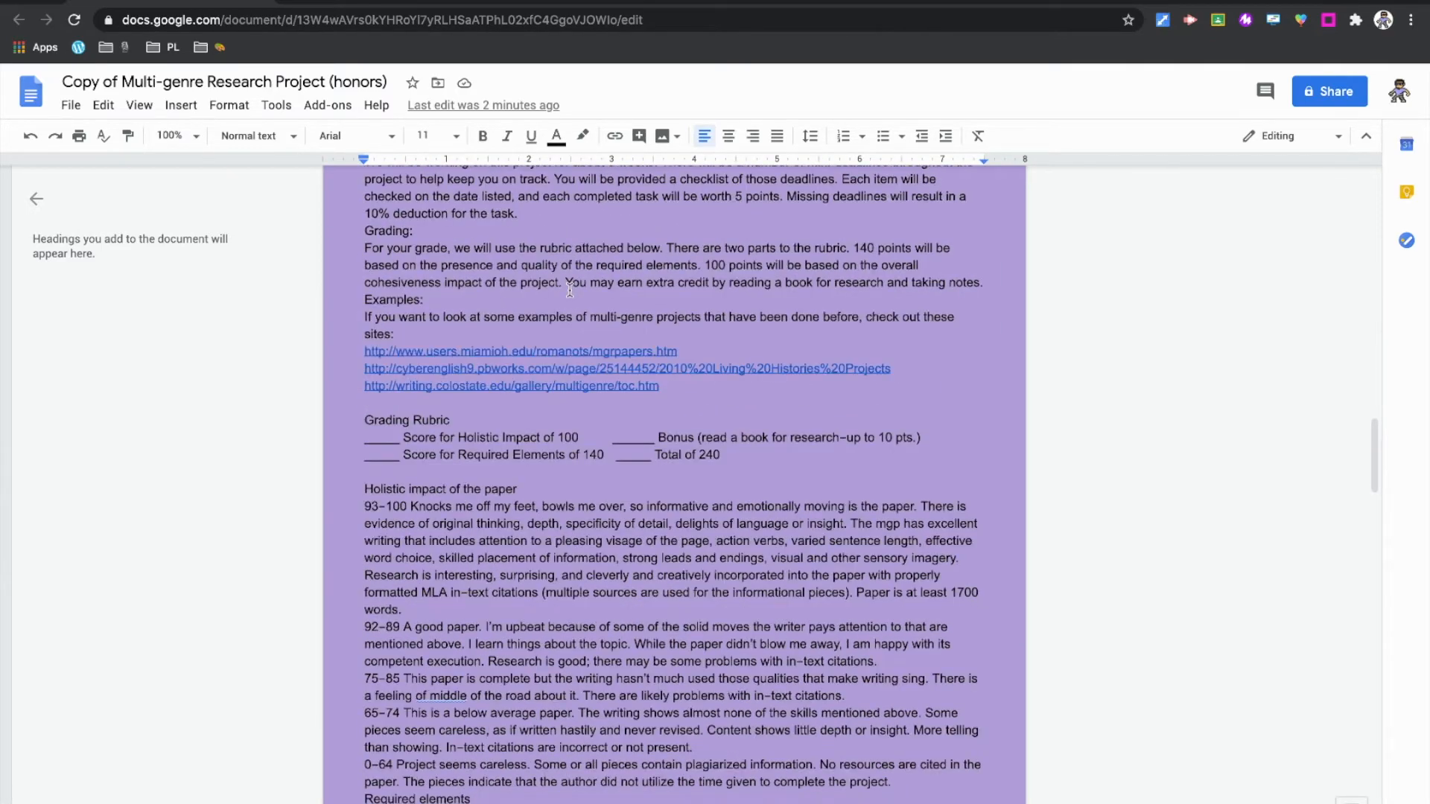
{"action": "scroll", "coordinate": [570, 290], "scroll_direction": "up", "scroll_amount": 20}
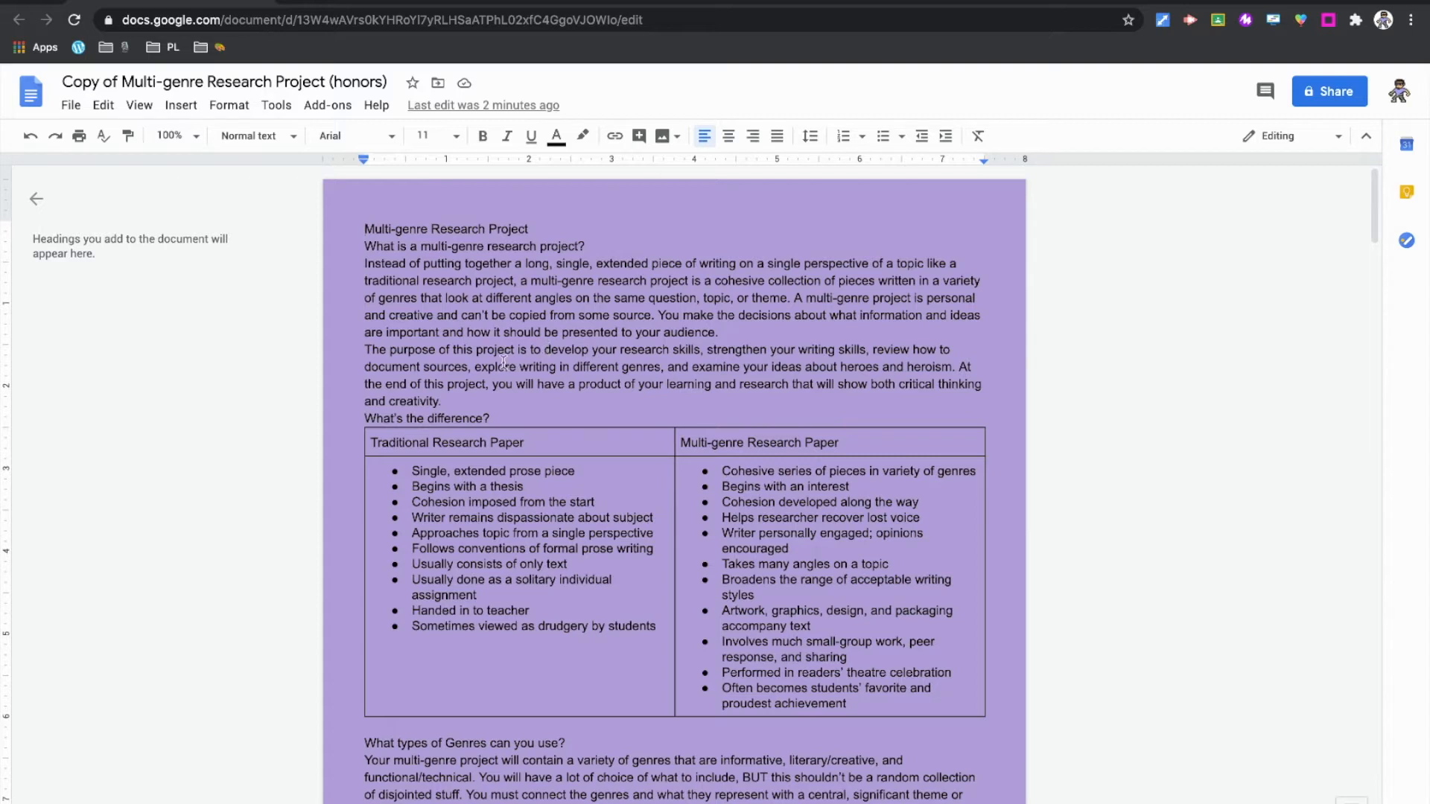
Examine the available paragraph styles, from Normal text and Title to Heading 3, and their apply and update options
{"action": "left_click", "coordinate": [295, 141]}
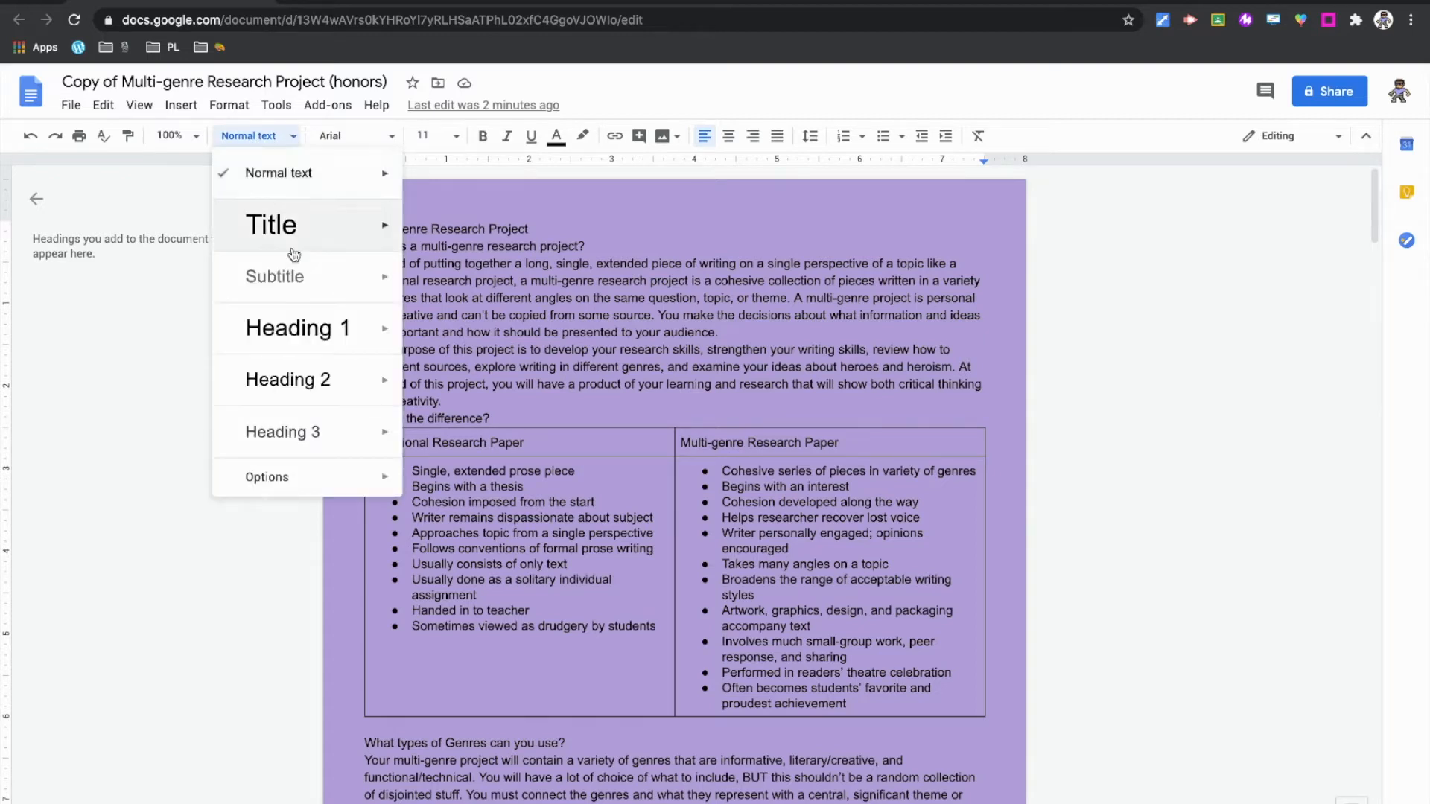
{"action": "mouse_move", "coordinate": [323, 381]}
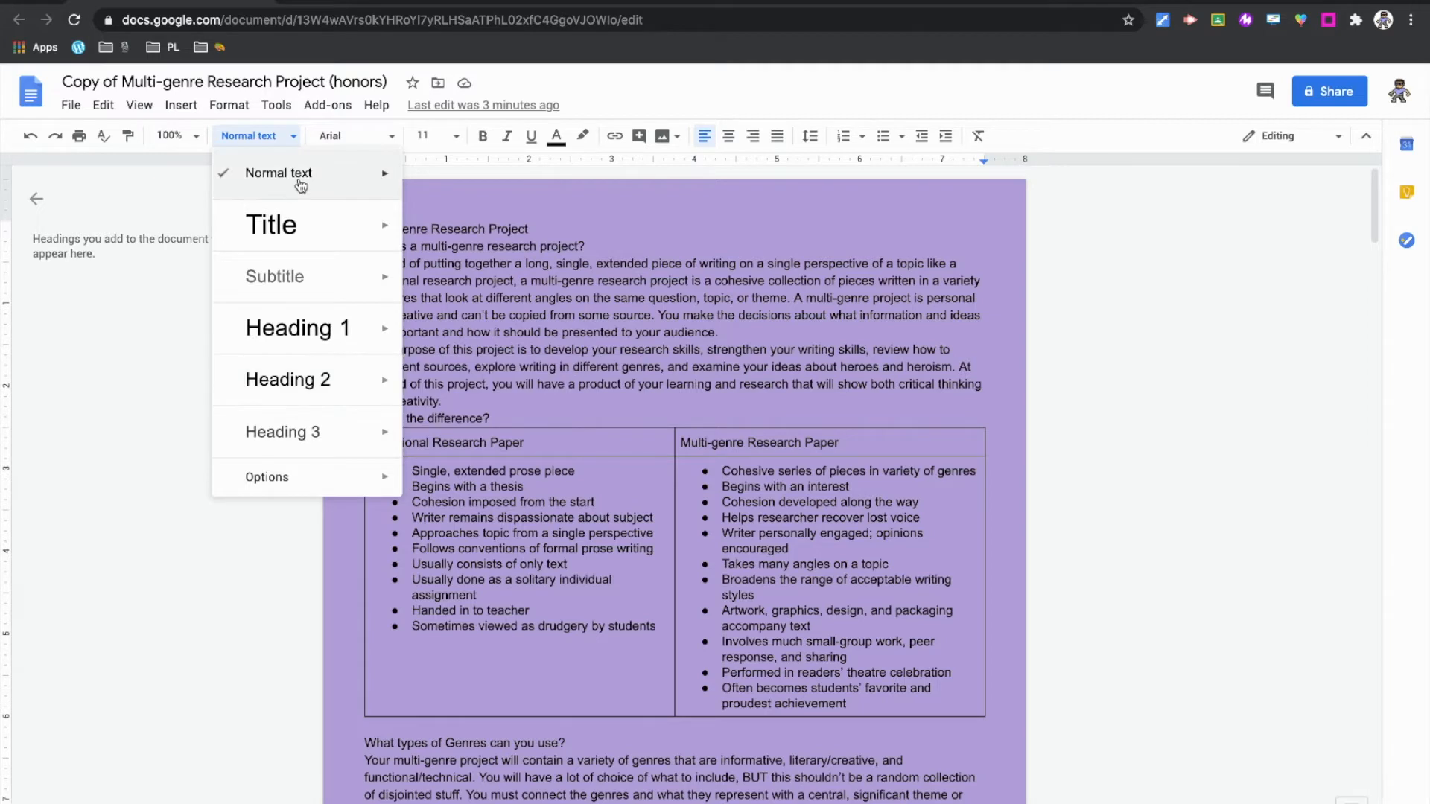
{"action": "mouse_move", "coordinate": [373, 239]}
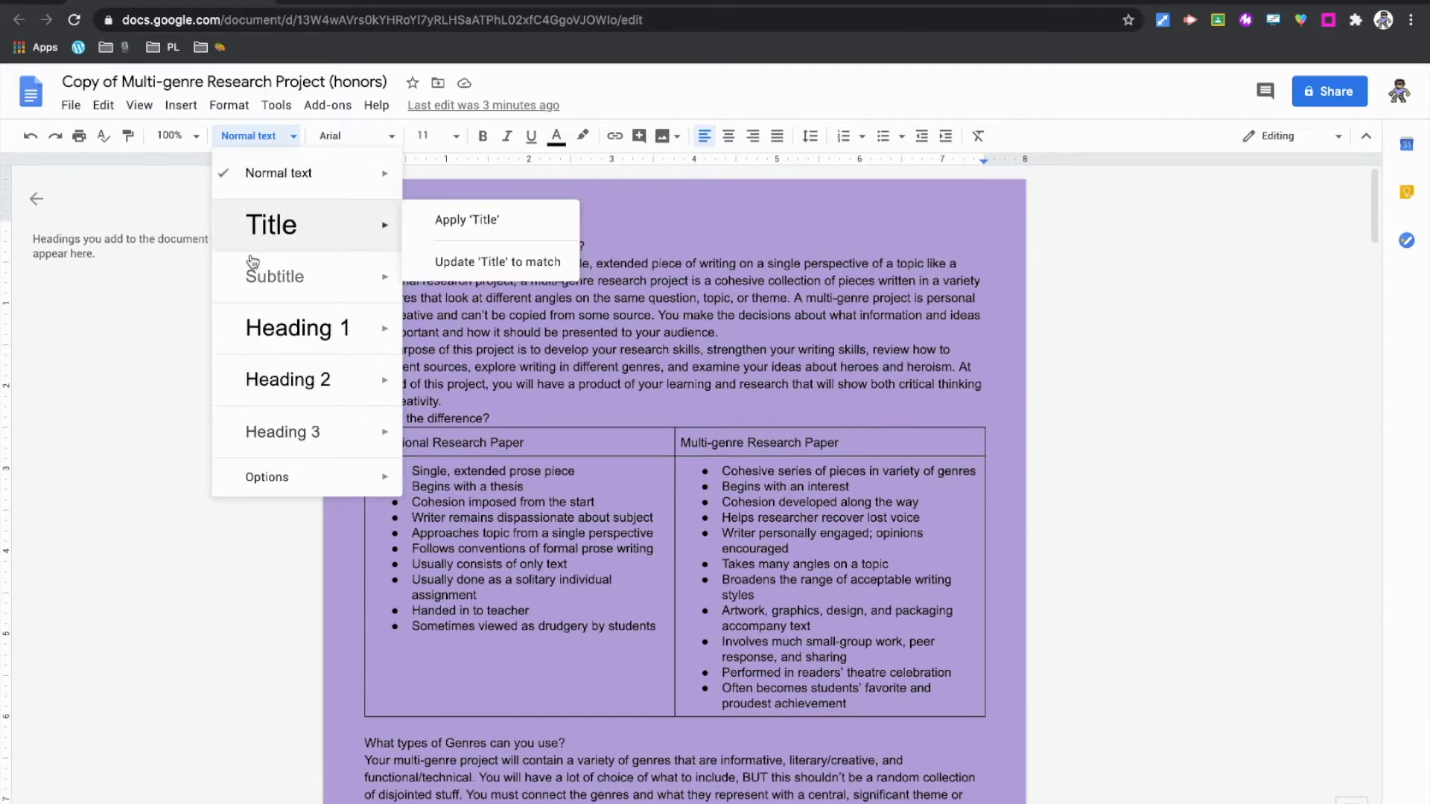
{"action": "mouse_move", "coordinate": [315, 460]}
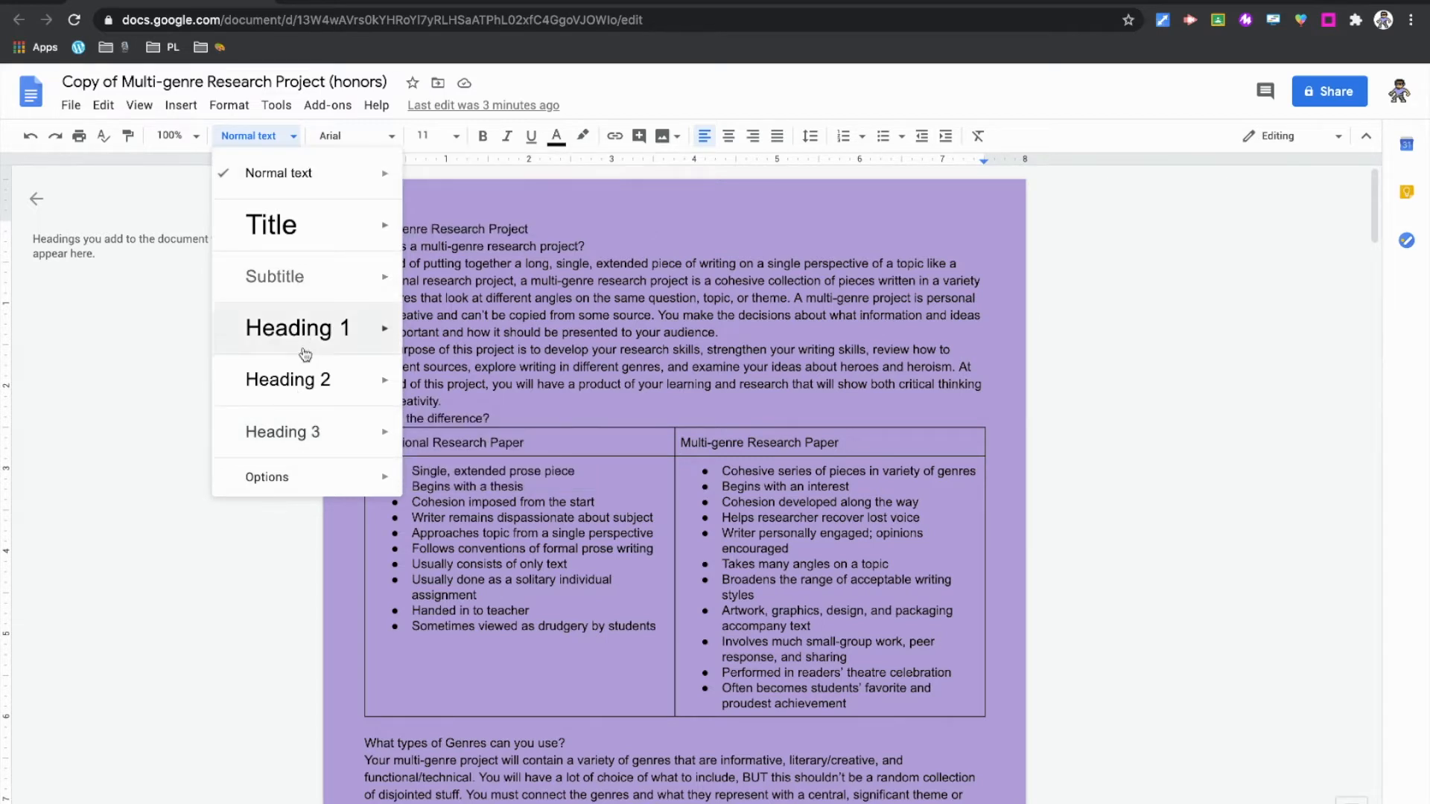
{"action": "mouse_move", "coordinate": [321, 237]}
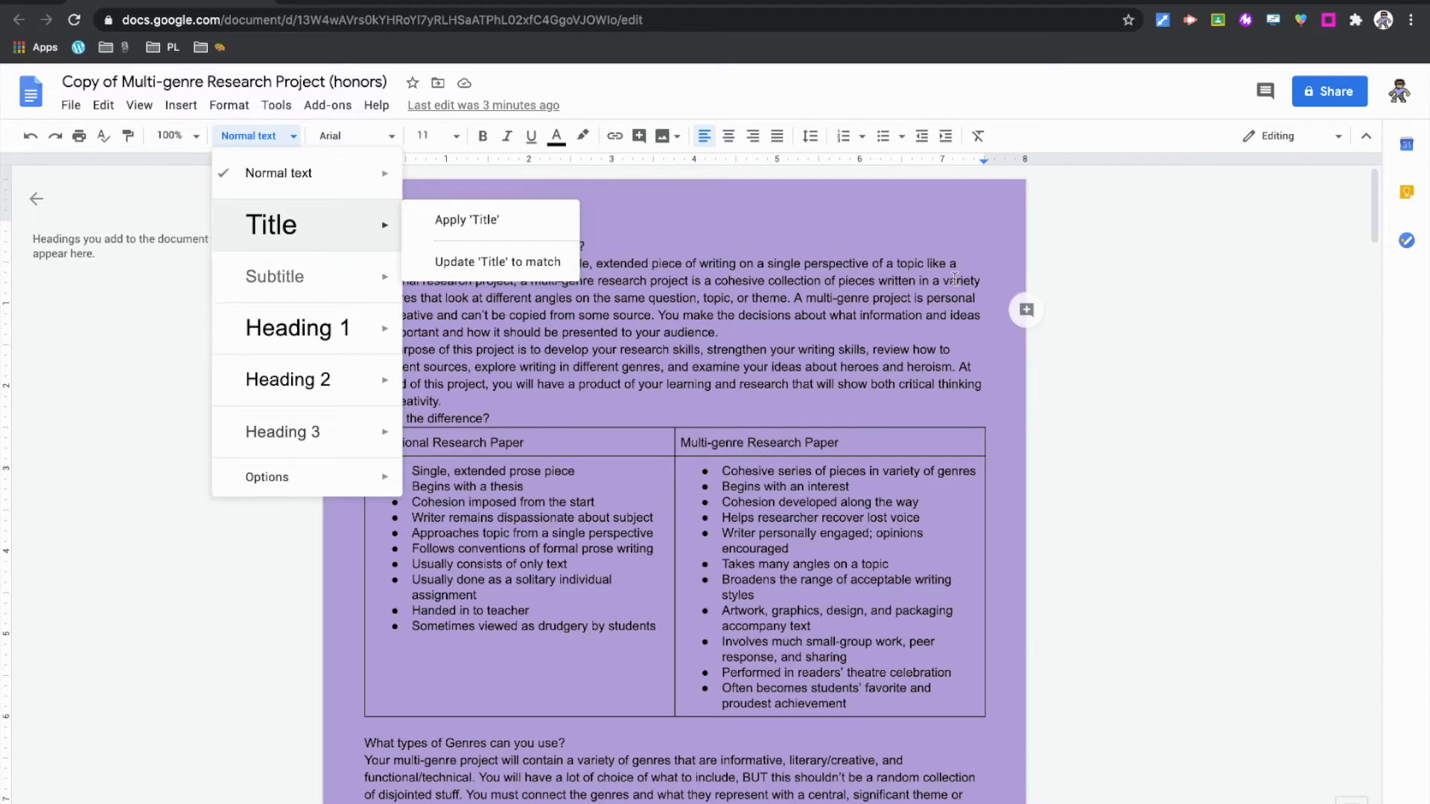
{"action": "left_click", "coordinate": [852, 235]}
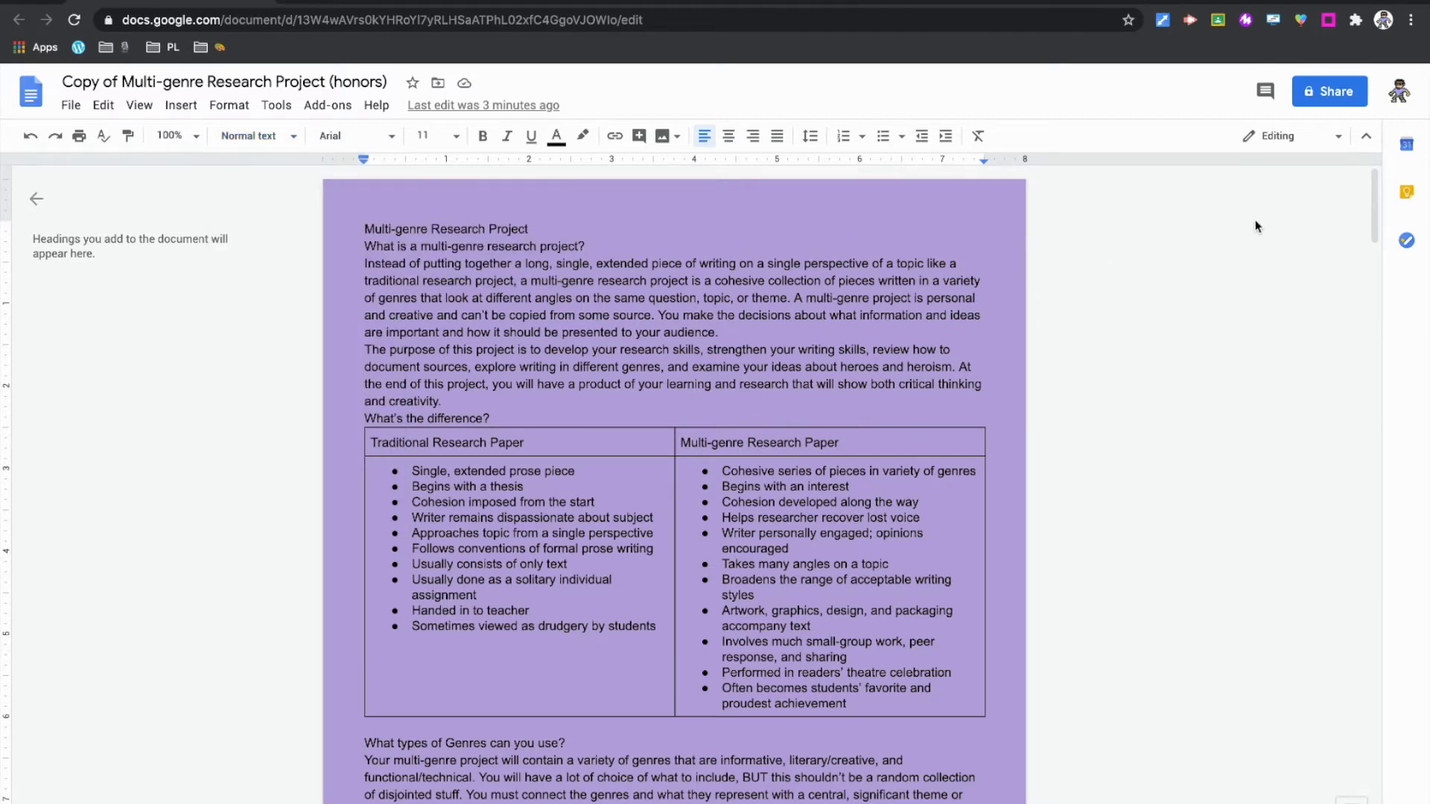
Show the Keep notes beside the document and set the first body paragraph ("Instead of putting together…") in Open Sans, size 12
{"action": "left_click", "coordinate": [1405, 195]}
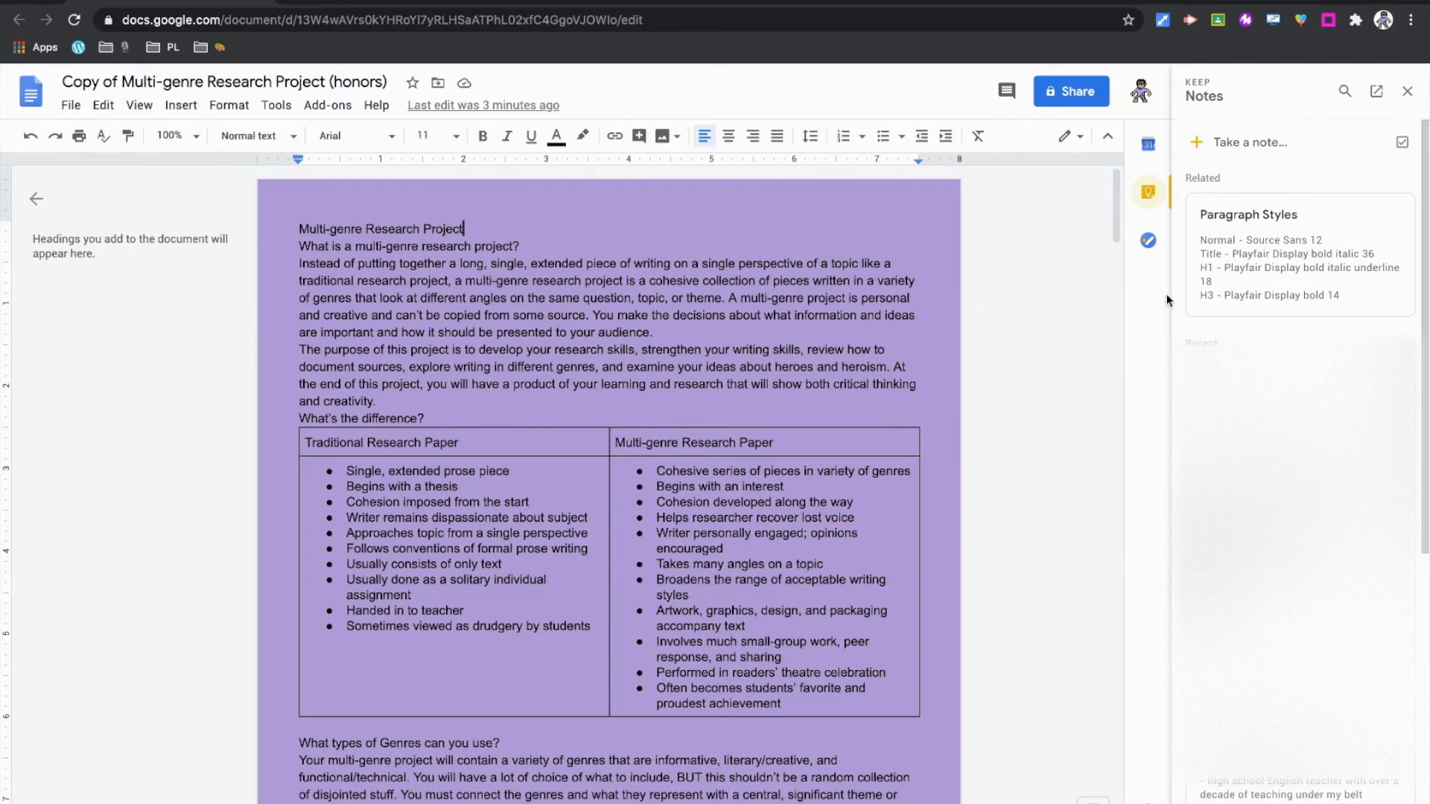
{"action": "left_click", "coordinate": [359, 279]}
{"action": "left_click_drag", "start_coordinate": [298, 265], "coordinate": [660, 333]}
{"action": "left_click", "coordinate": [396, 140]}
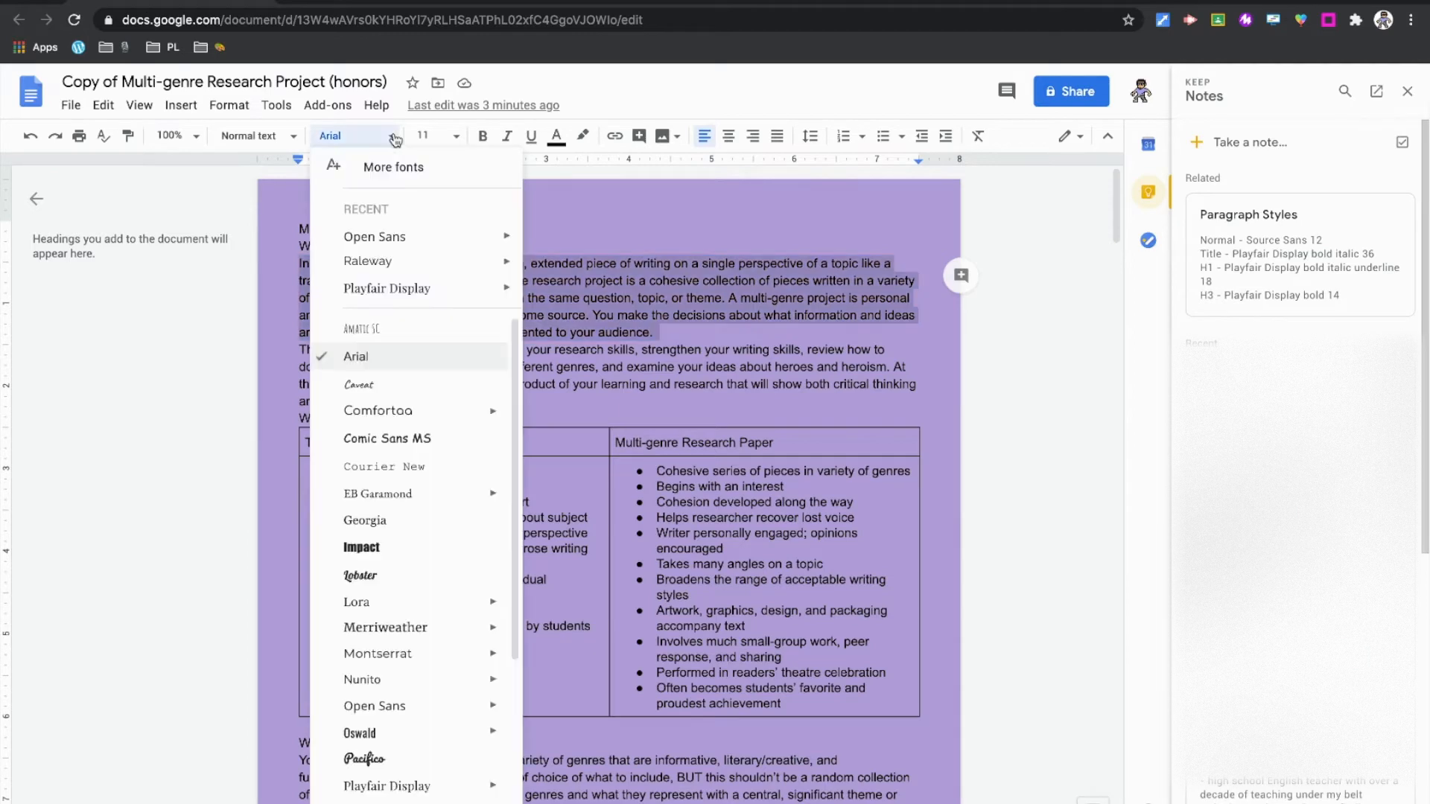
{"action": "left_click", "coordinate": [380, 237]}
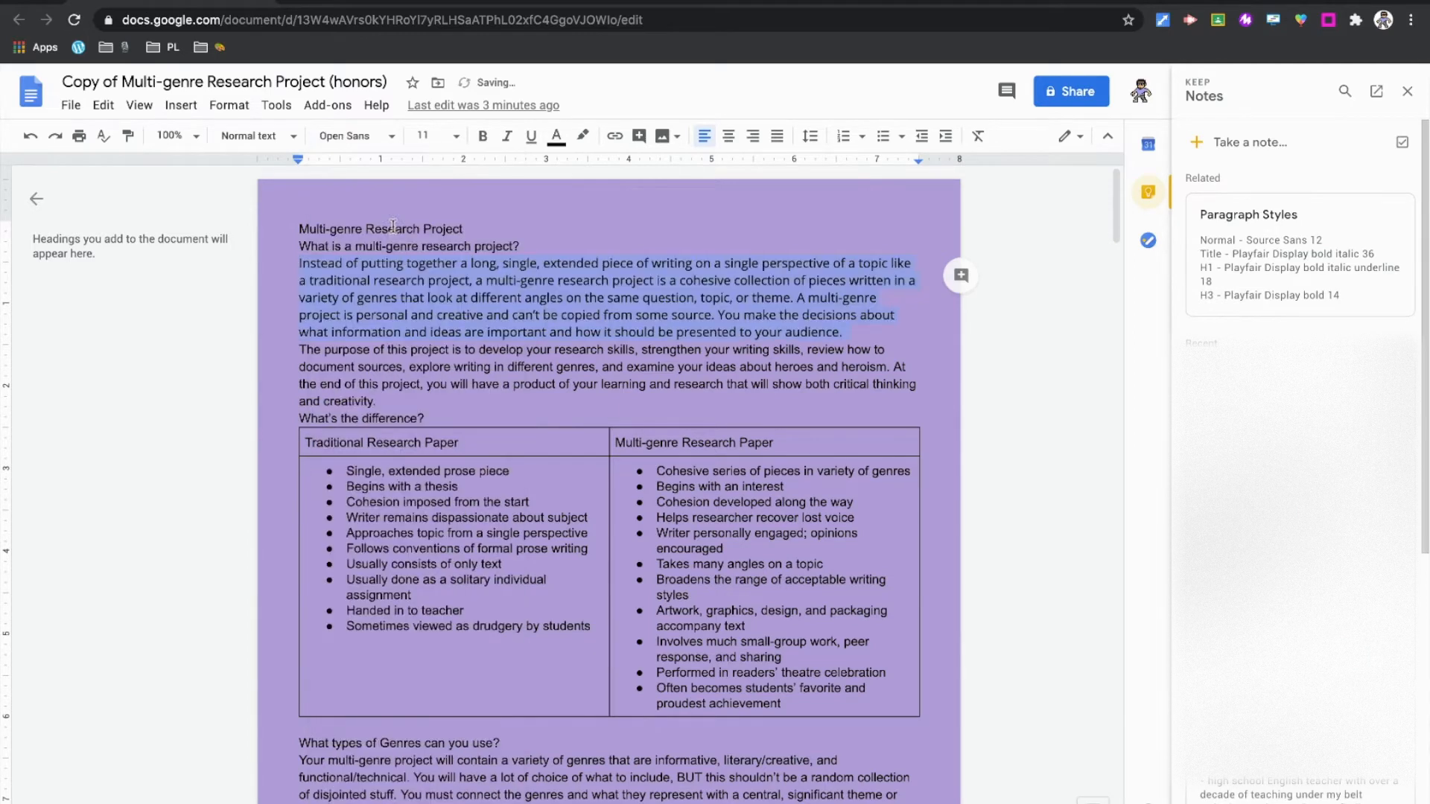
{"action": "left_click", "coordinate": [456, 136]}
{"action": "left_click", "coordinate": [429, 277]}
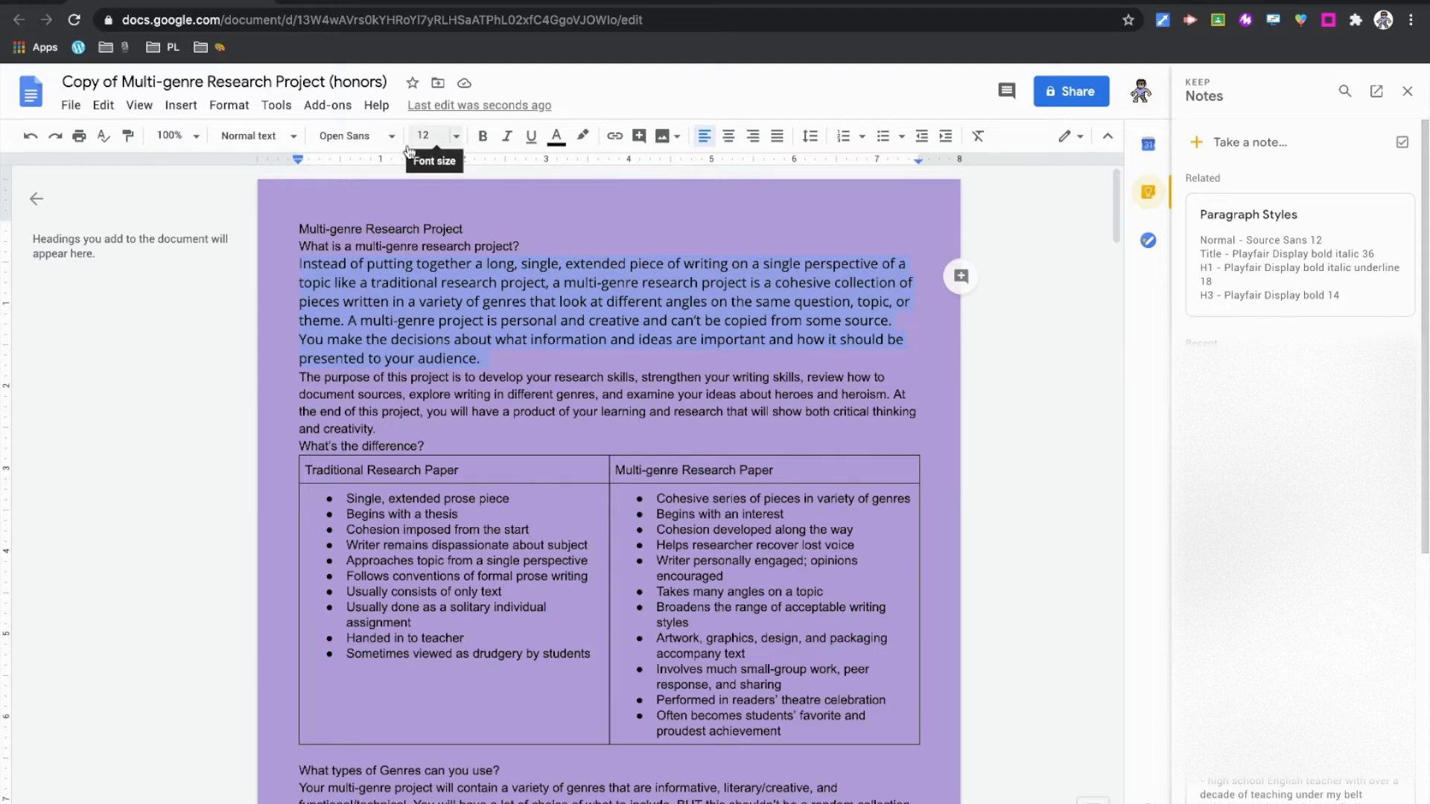
Update the Normal text style to match the selected body paragraph and check the body text and tables throughout the first pages
{"action": "left_click", "coordinate": [294, 139]}
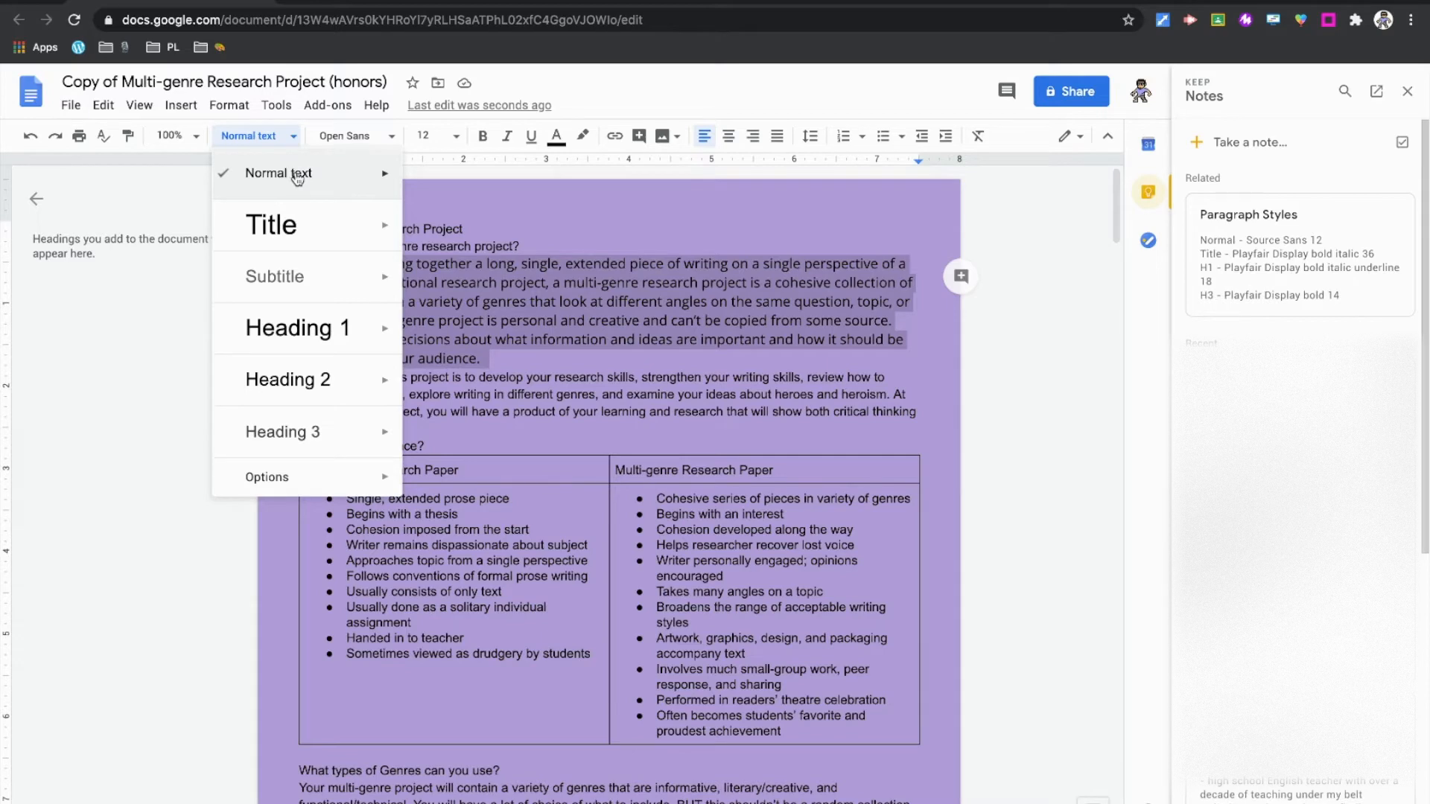
{"action": "mouse_move", "coordinate": [357, 178]}
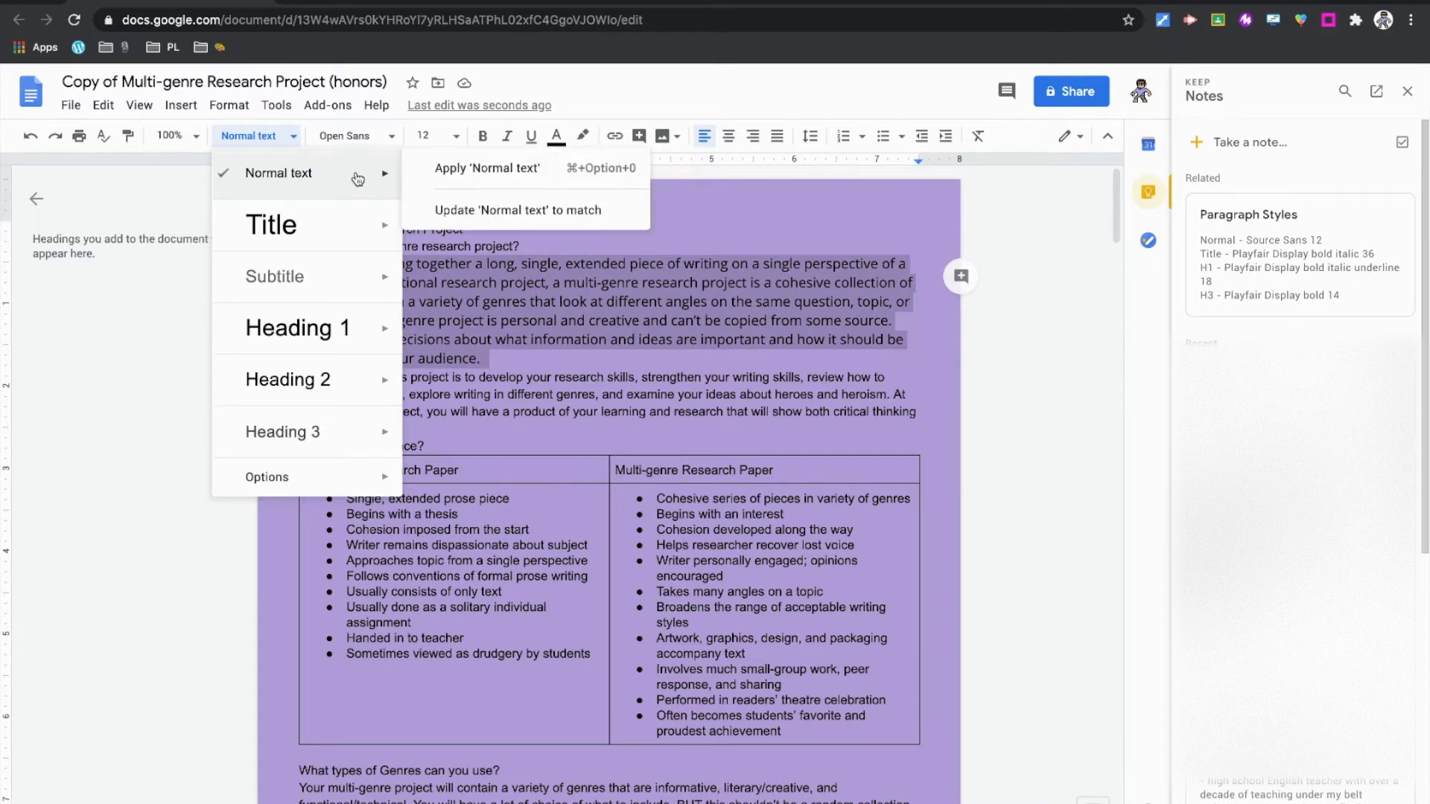
{"action": "left_click", "coordinate": [507, 211]}
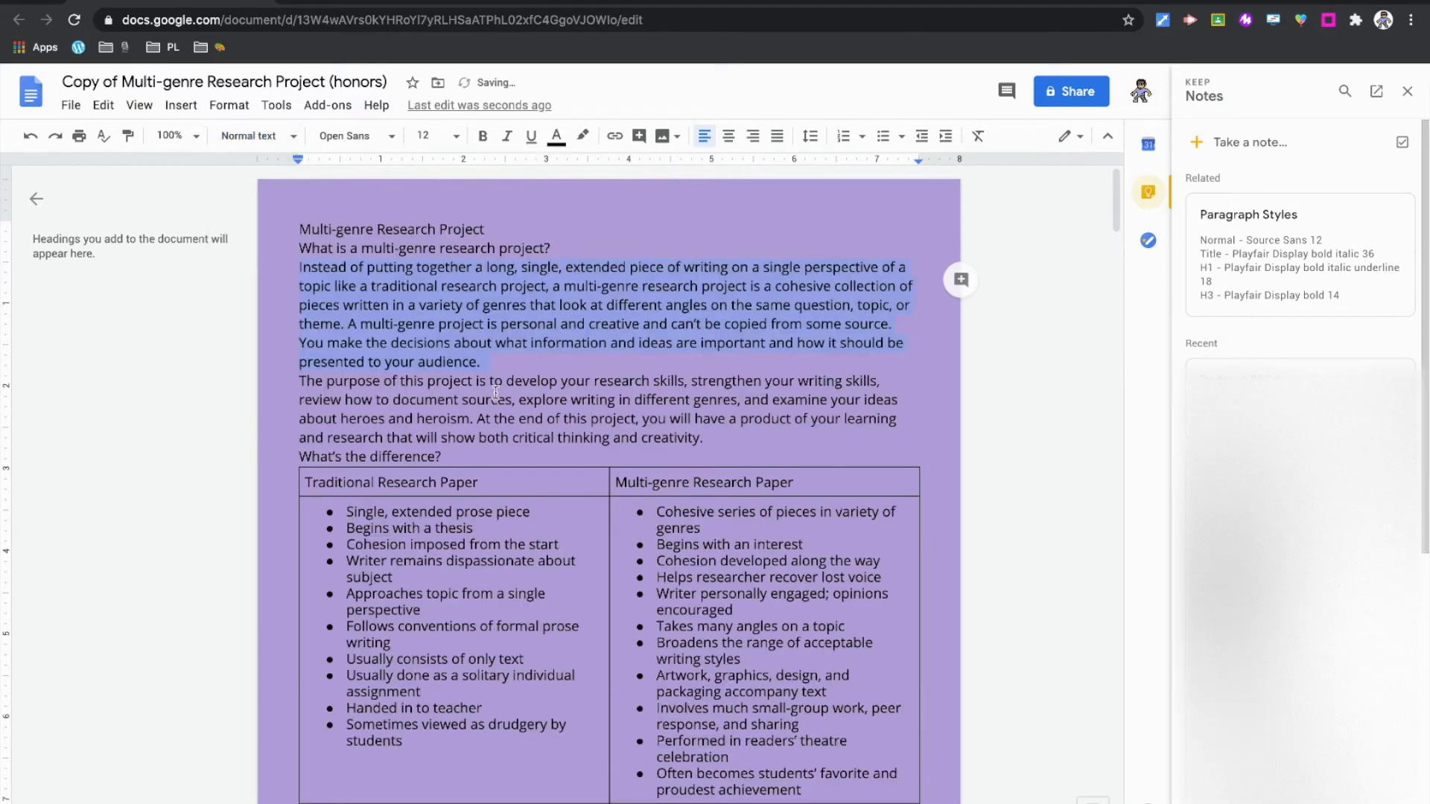
{"action": "scroll", "coordinate": [500, 327], "scroll_direction": "down", "scroll_amount": 3}
{"action": "left_click", "coordinate": [500, 328]}
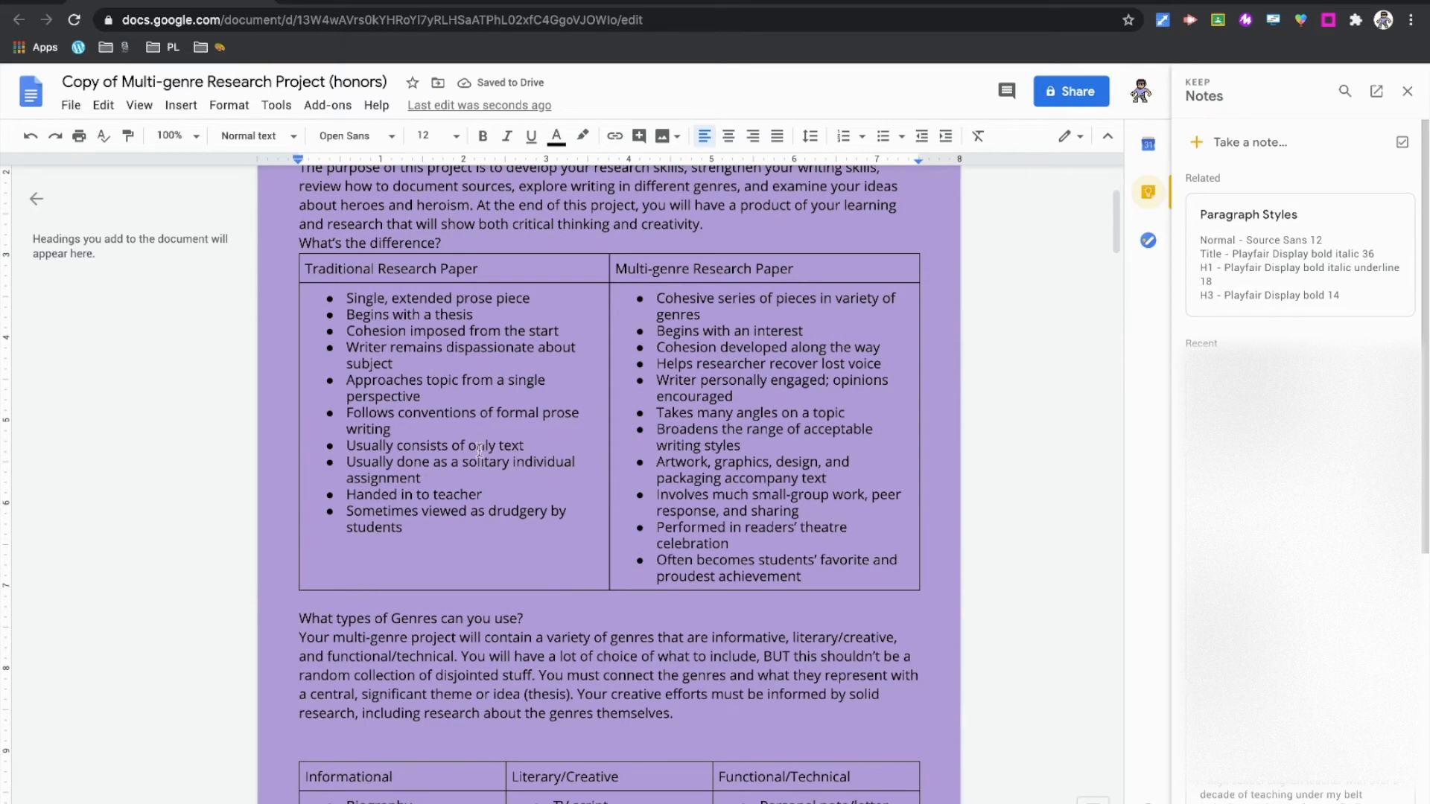
{"action": "left_click", "coordinate": [474, 650]}
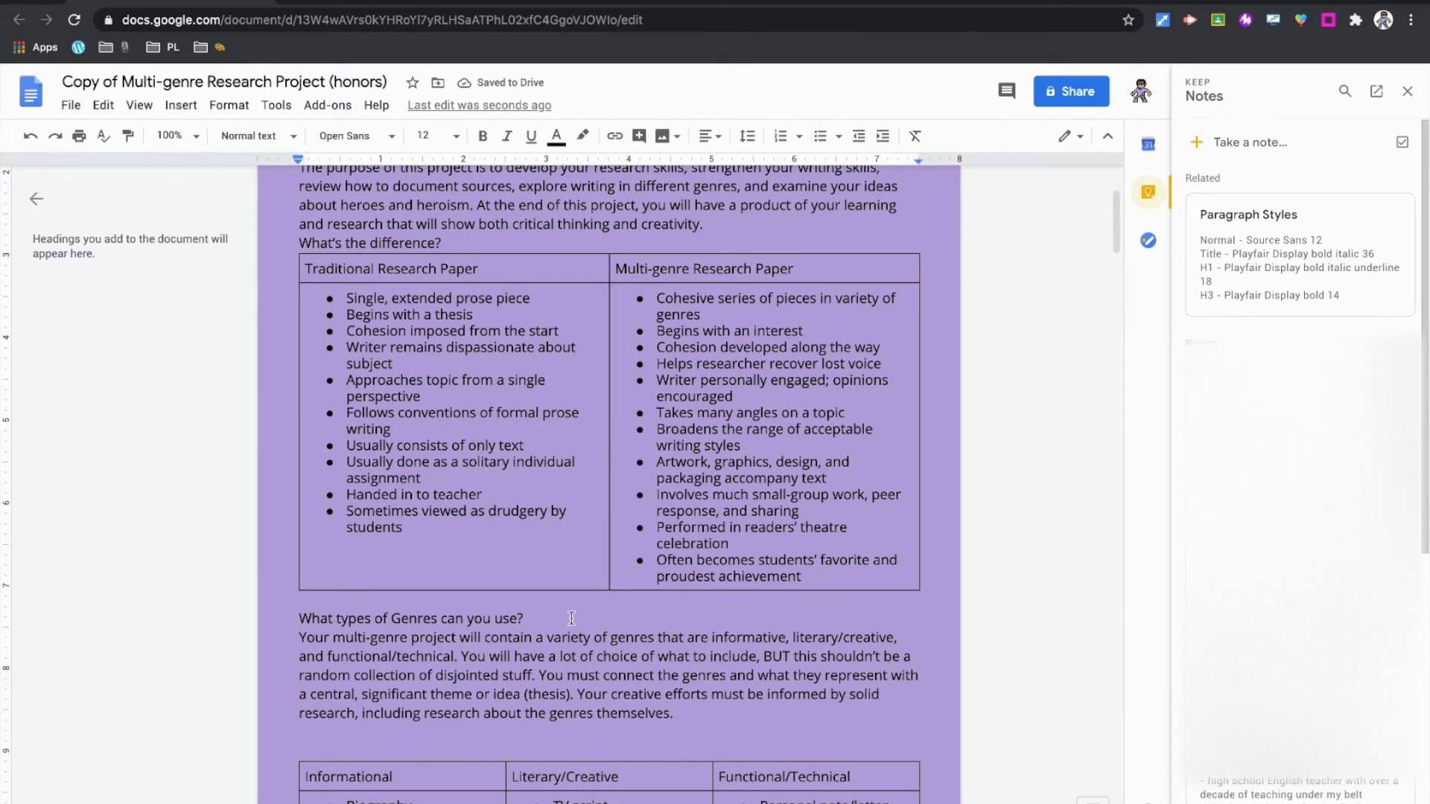
{"action": "scroll", "coordinate": [571, 619], "scroll_direction": "down", "scroll_amount": 2}
{"action": "scroll", "coordinate": [571, 619], "scroll_direction": "up", "scroll_amount": 8}
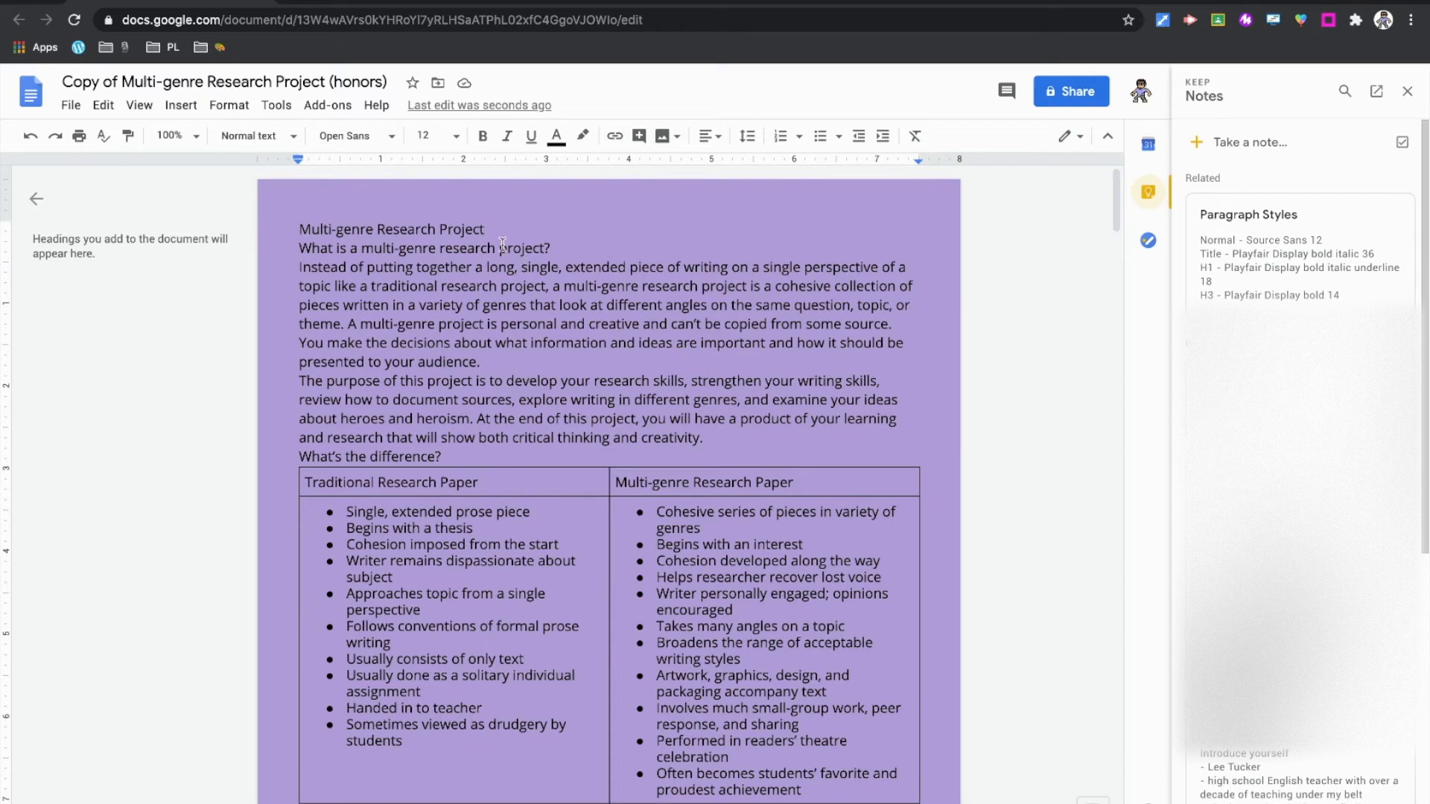
Format the first line, "Multi-genre Research Project", in Playfair Display, bold italic, size 36
{"action": "left_click_drag", "start_coordinate": [502, 230], "coordinate": [285, 229]}
{"action": "left_click", "coordinate": [390, 136]}
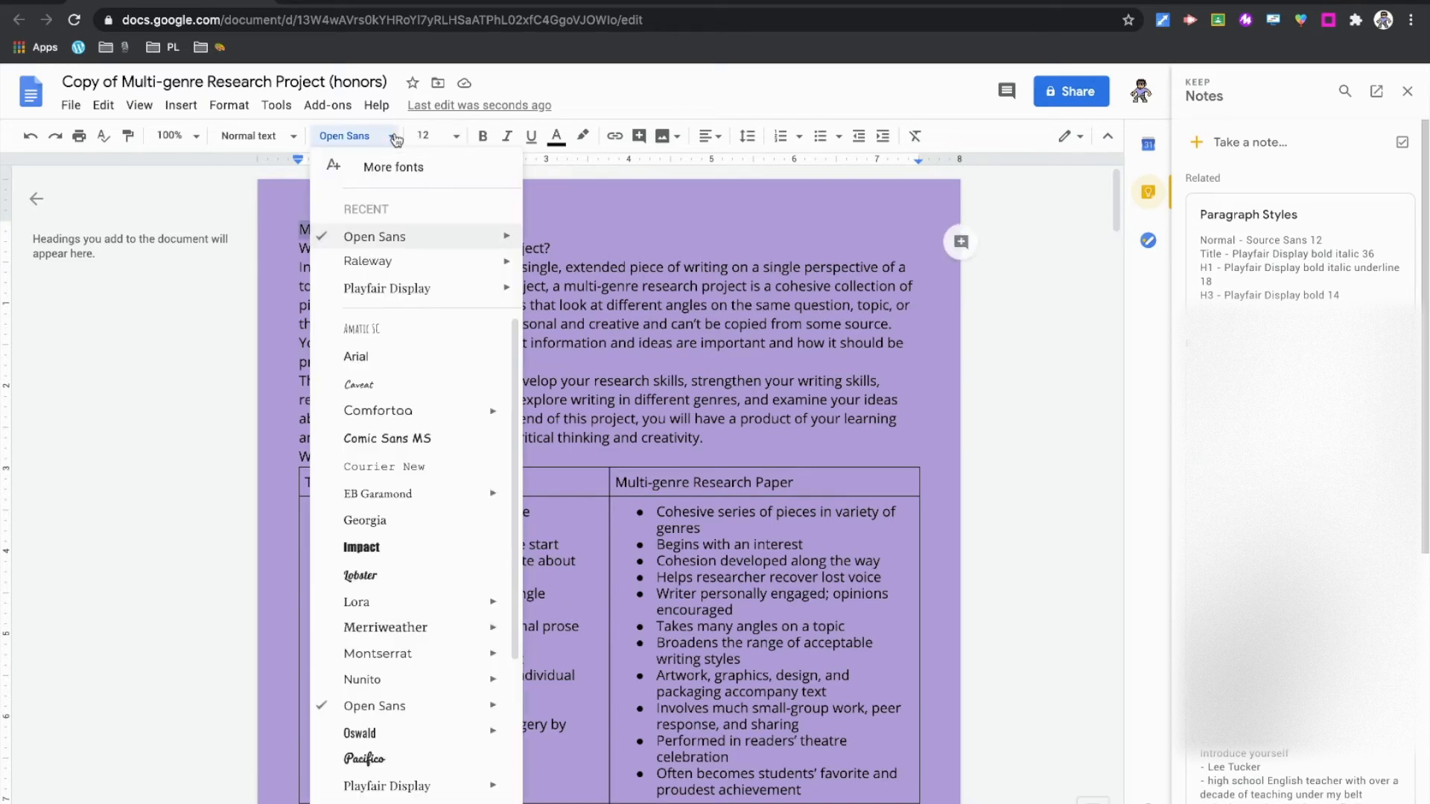
{"action": "left_click", "coordinate": [387, 289]}
{"action": "left_click", "coordinate": [483, 136]}
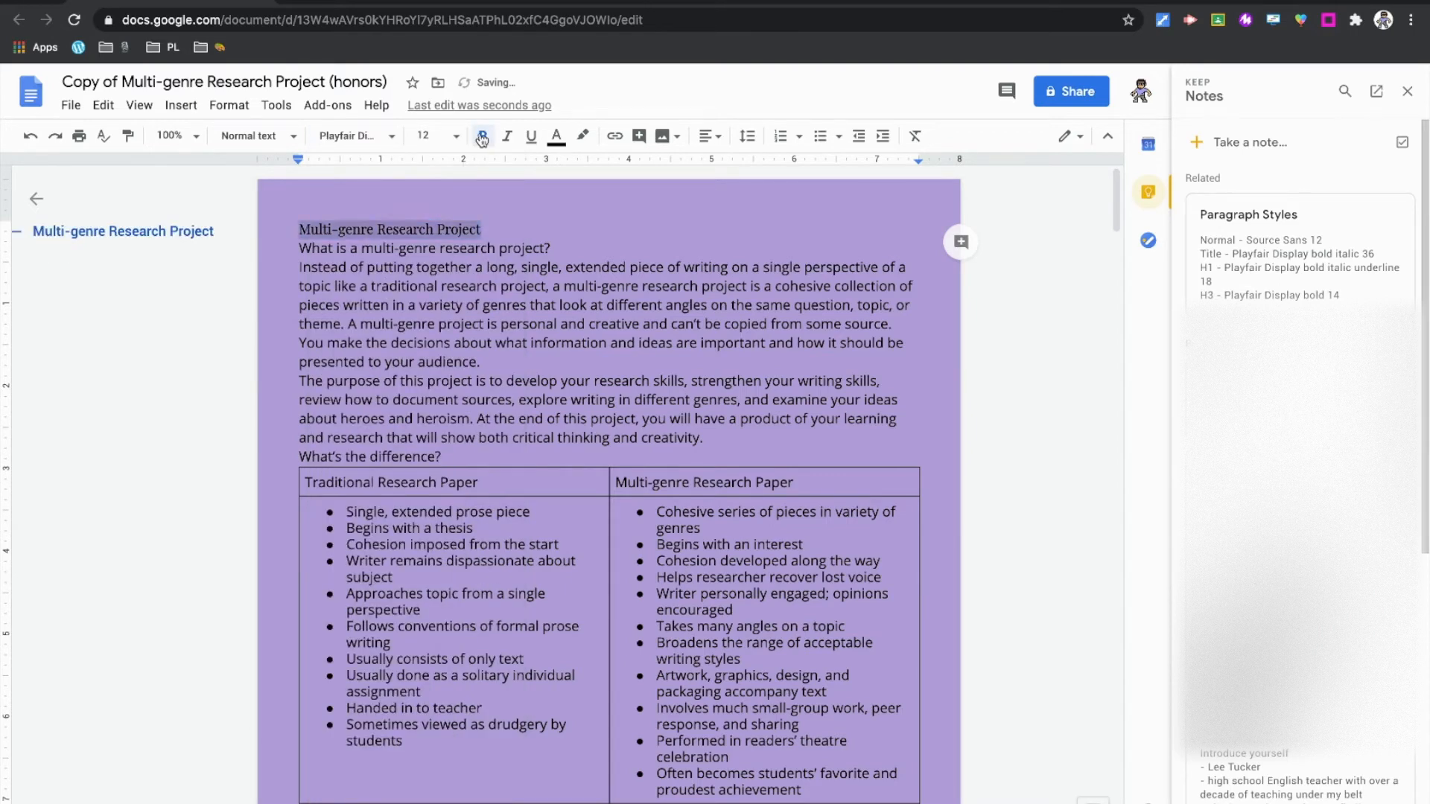
{"action": "left_click", "coordinate": [507, 137]}
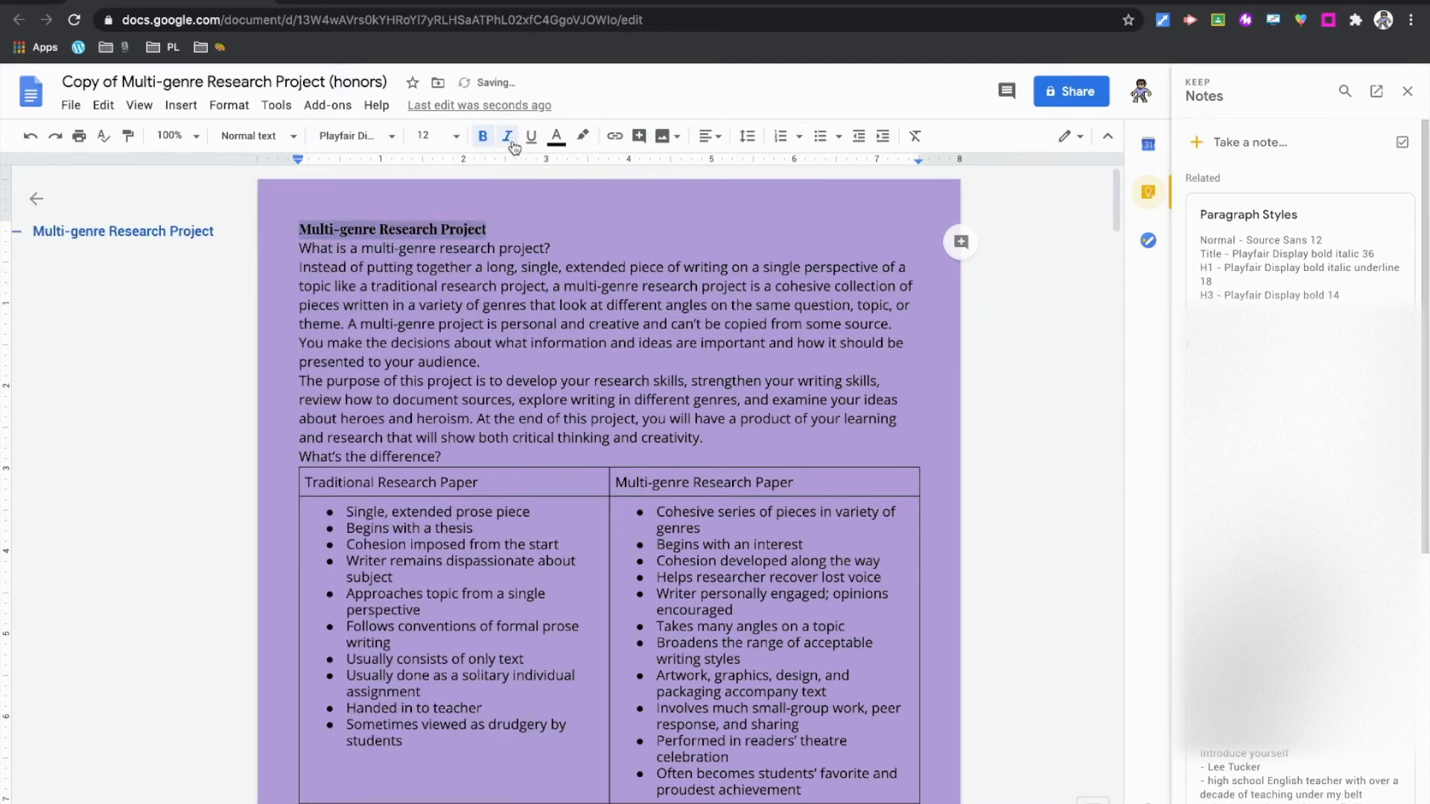
{"action": "left_click", "coordinate": [457, 138]}
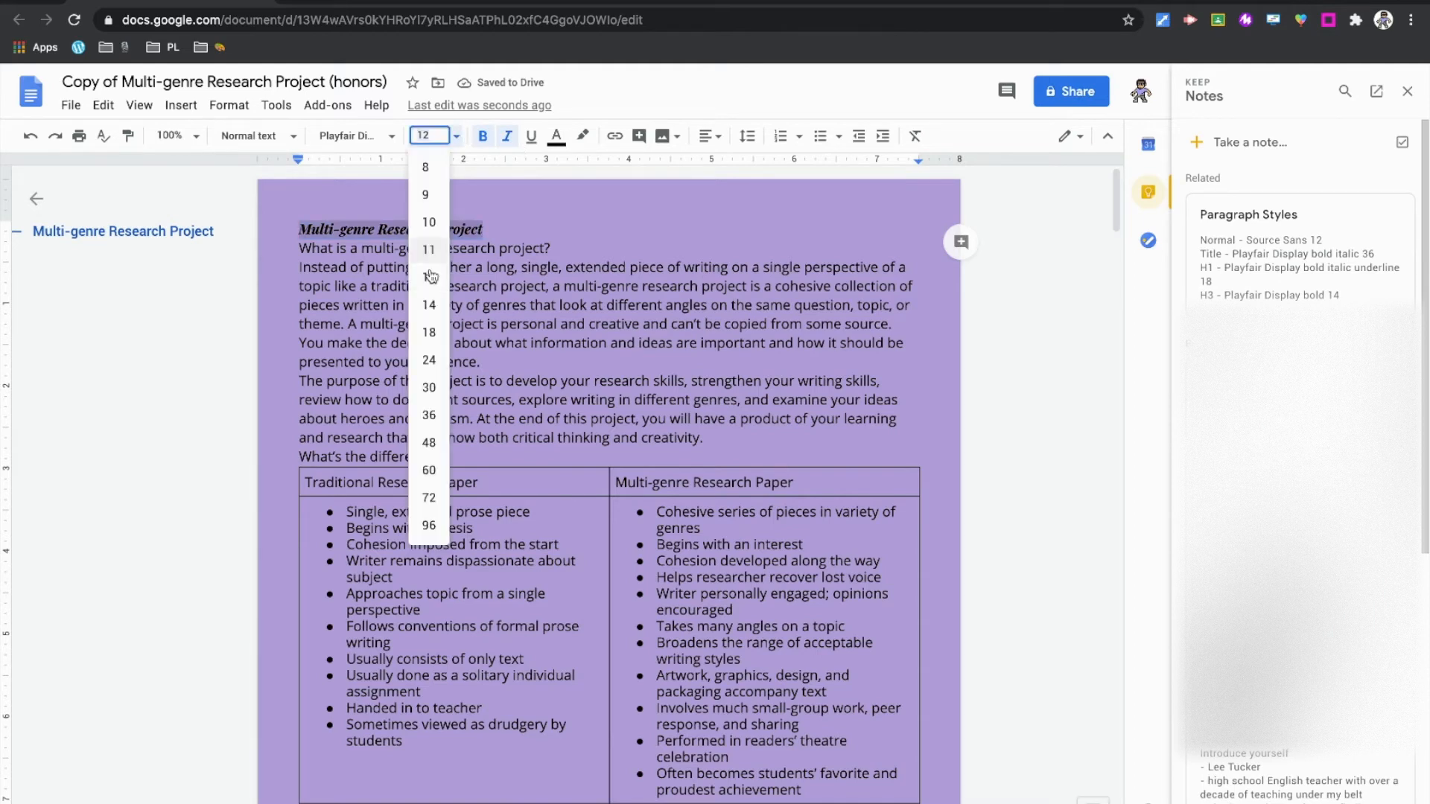
{"action": "left_click", "coordinate": [429, 415]}
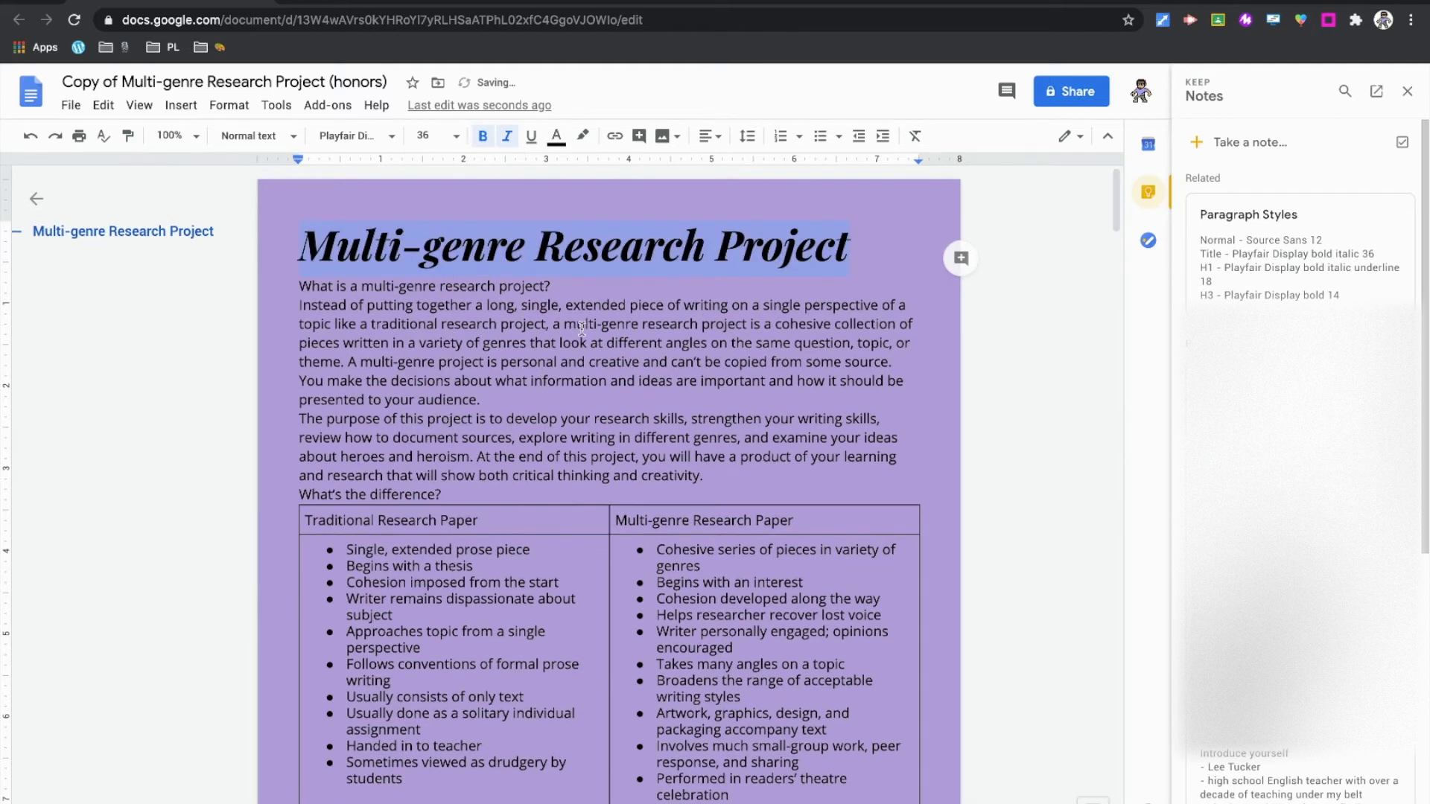
Update the Title style to match the "Multi-genre Research Project" line and centre that line
{"action": "left_click", "coordinate": [289, 138]}
{"action": "mouse_move", "coordinate": [345, 223]}
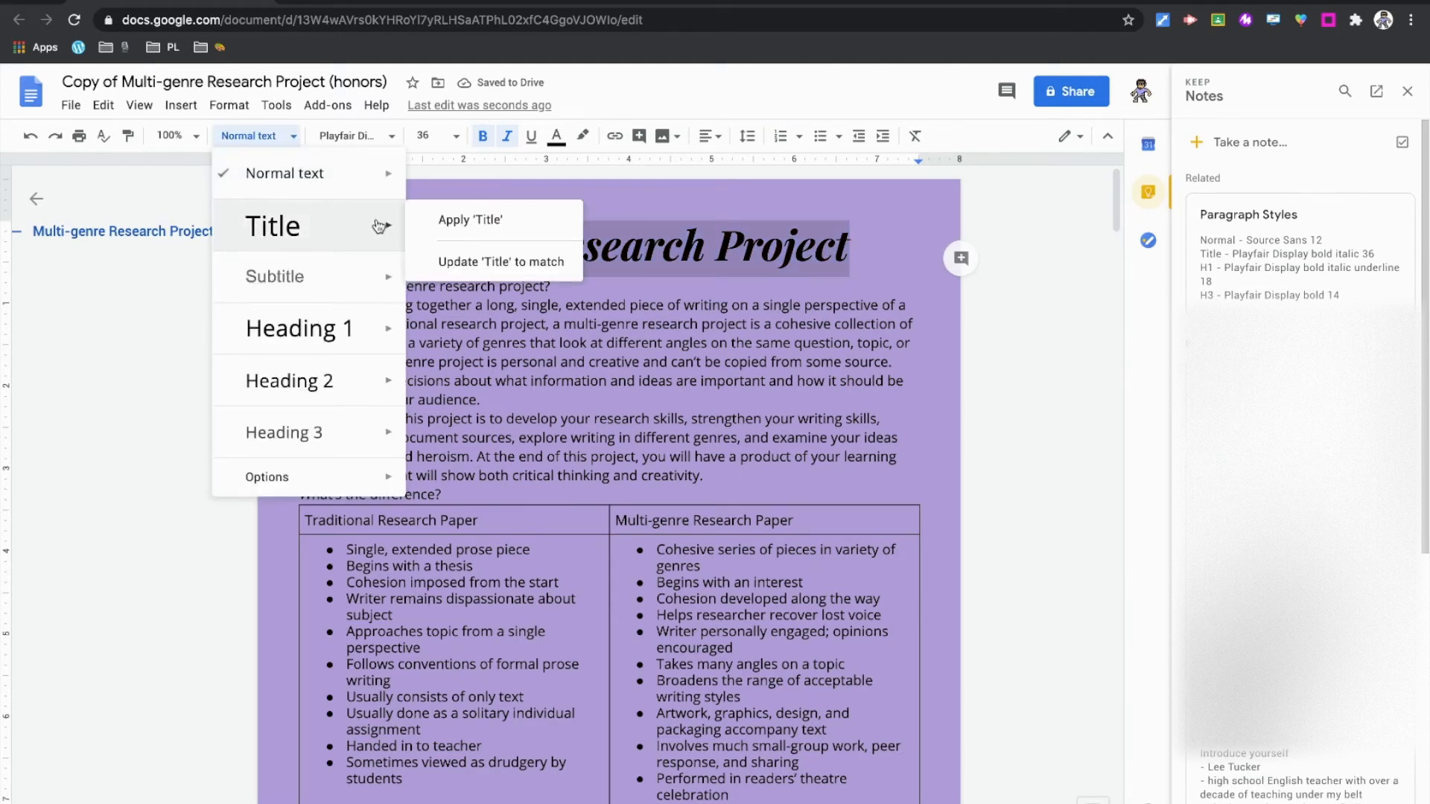
{"action": "left_click", "coordinate": [499, 262]}
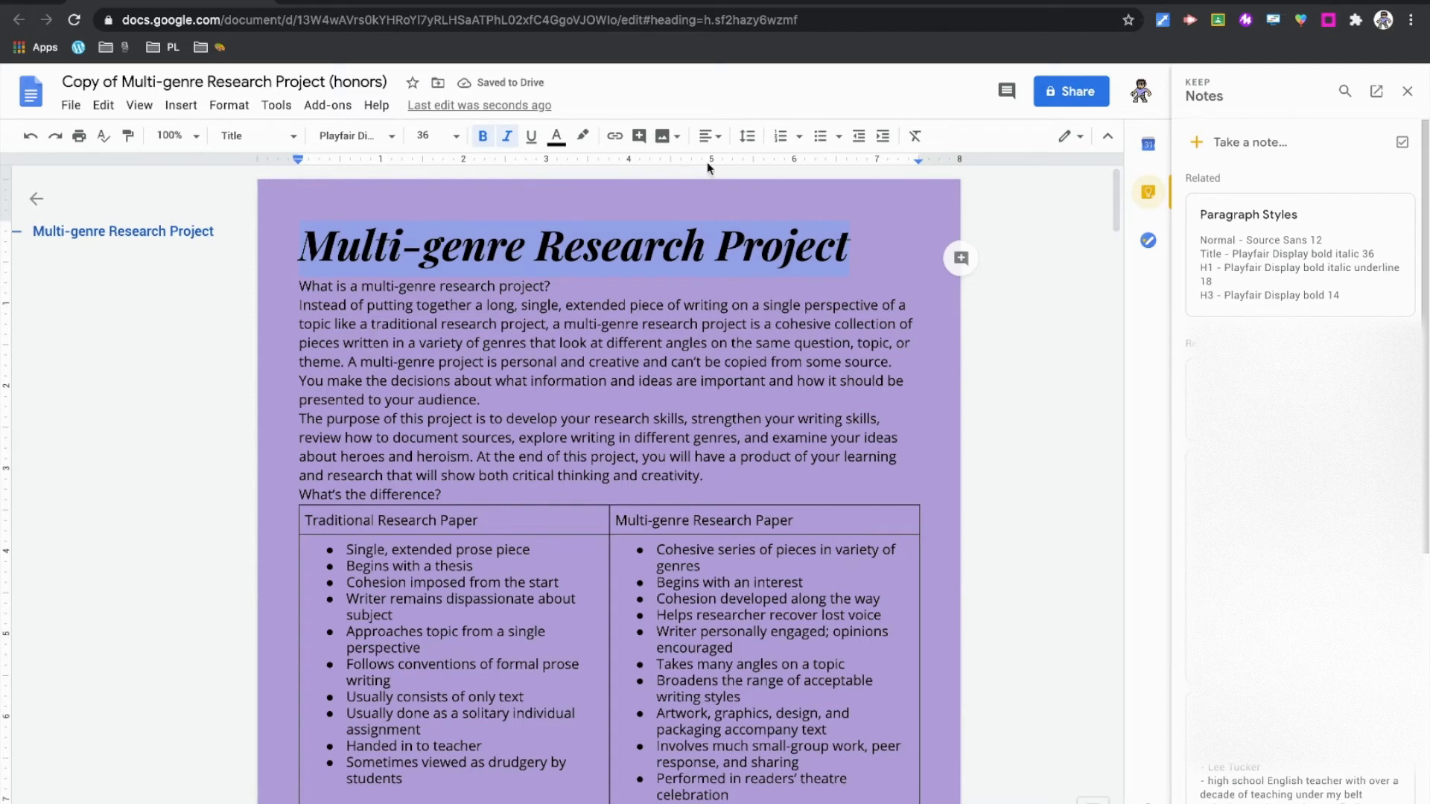
{"action": "left_click", "coordinate": [710, 141]}
{"action": "left_click", "coordinate": [664, 169]}
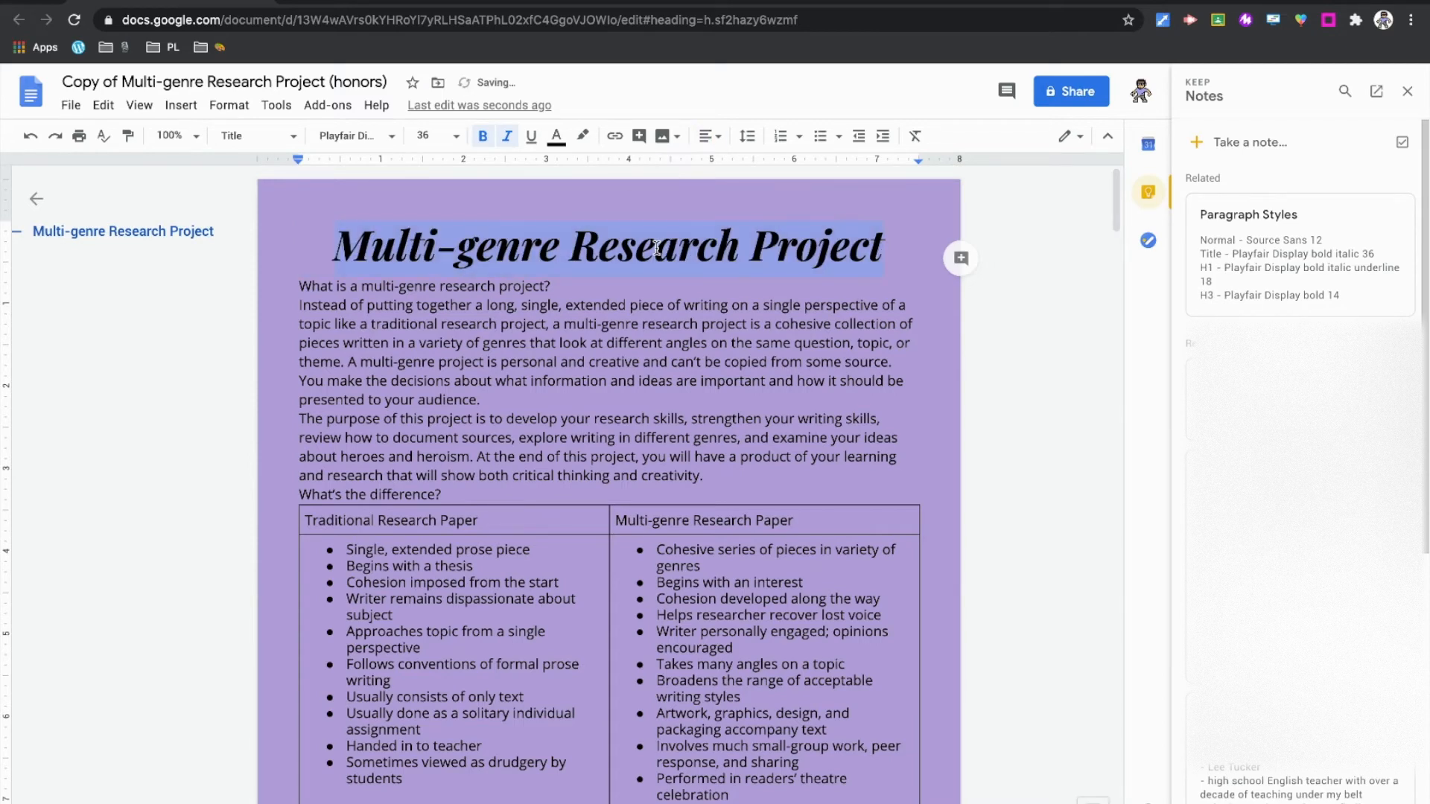
Format the line "What is a multi-genre research project?" in Playfair Display, bold, italic and underlined, size 18
{"action": "left_click", "coordinate": [607, 287]}
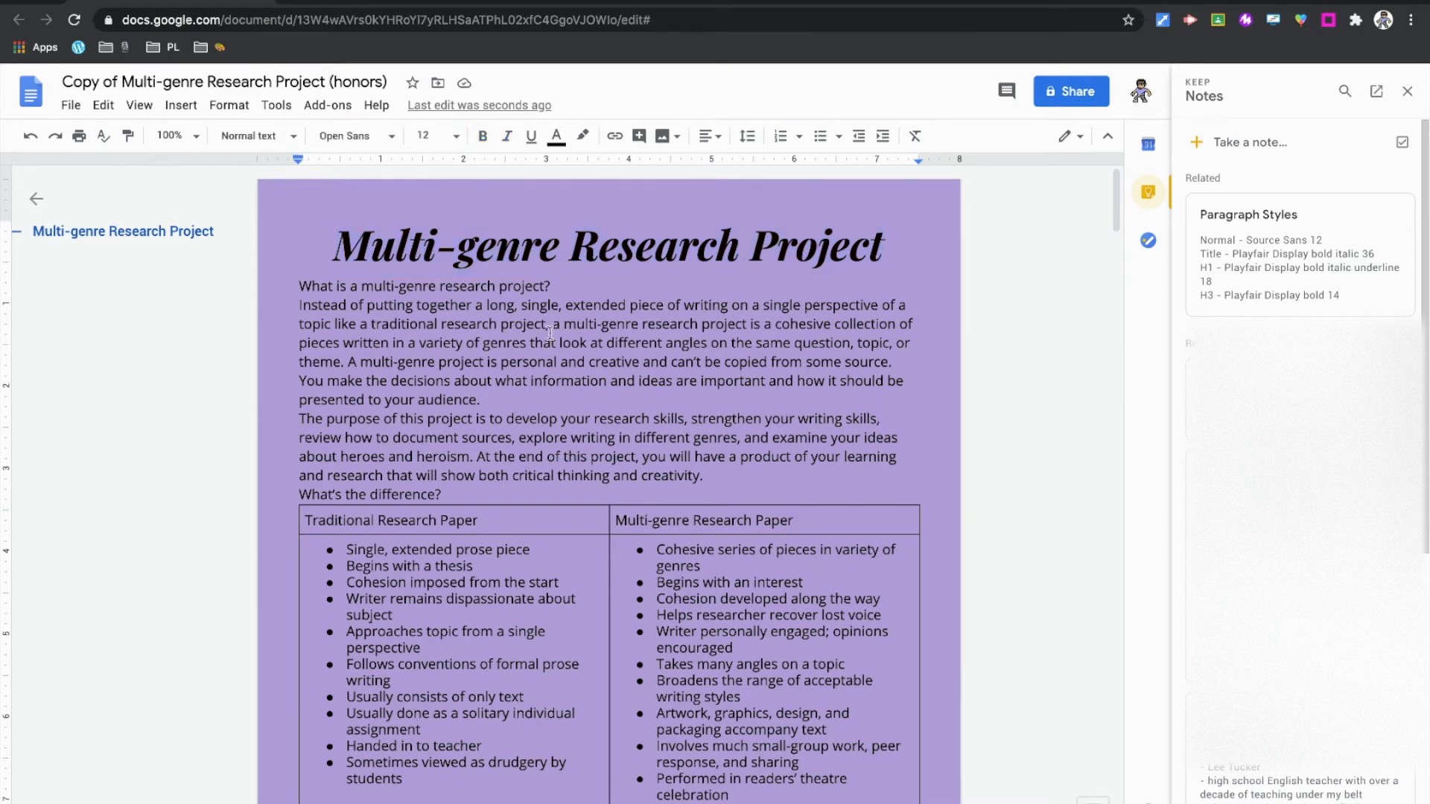
{"action": "left_click_drag", "start_coordinate": [552, 286], "coordinate": [296, 290]}
{"action": "left_click", "coordinate": [347, 138]}
{"action": "left_click", "coordinate": [376, 237]}
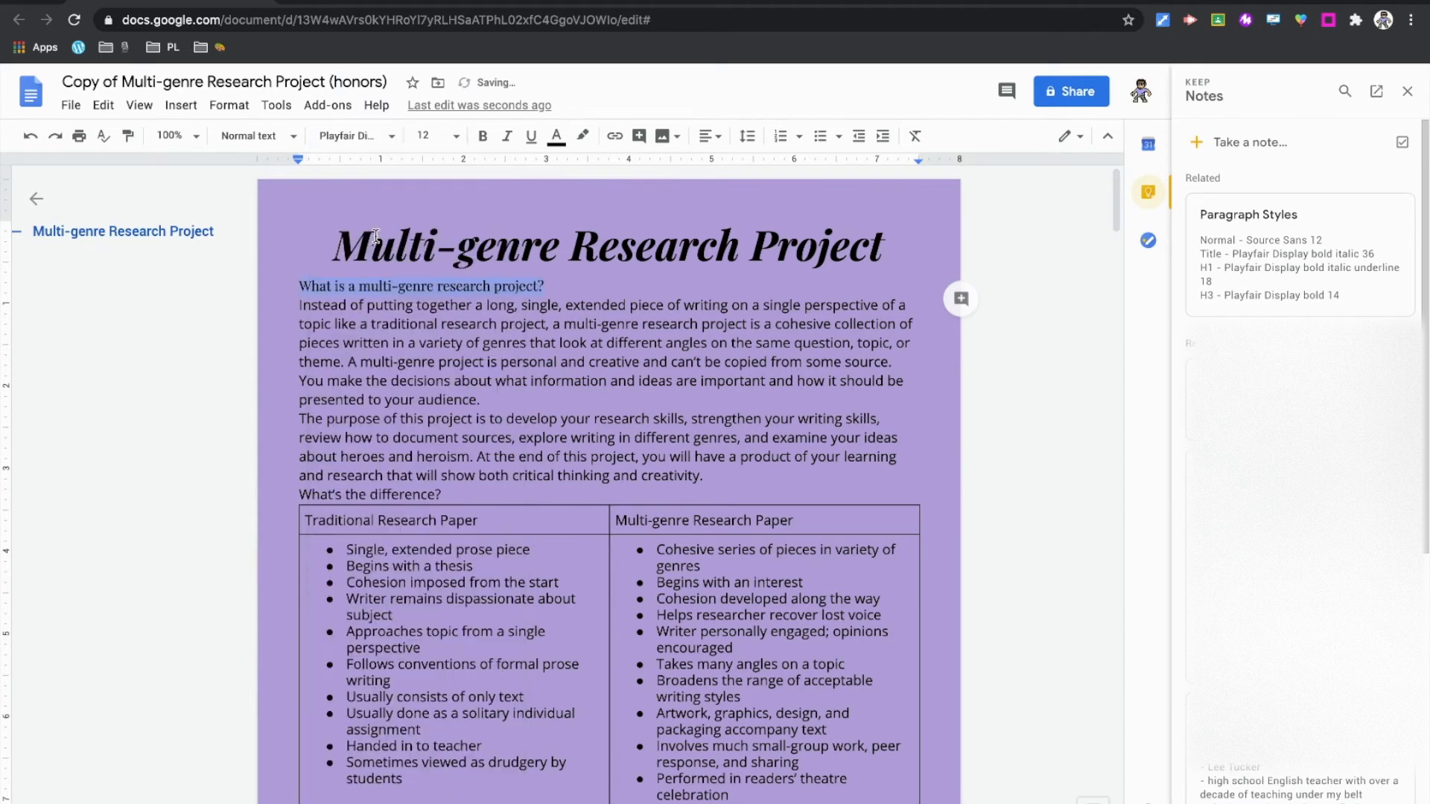
{"action": "left_click", "coordinate": [482, 136]}
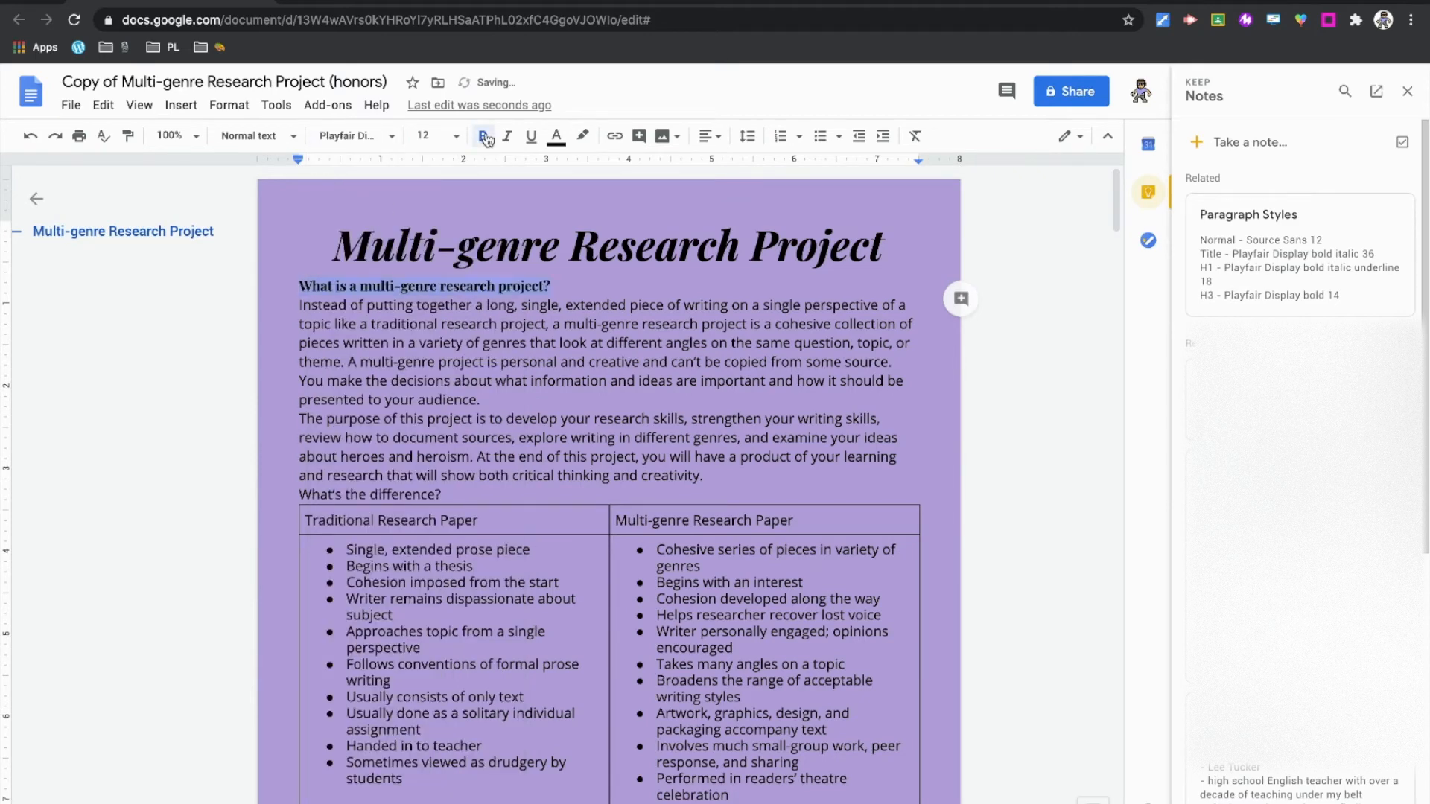
{"action": "left_click", "coordinate": [509, 139]}
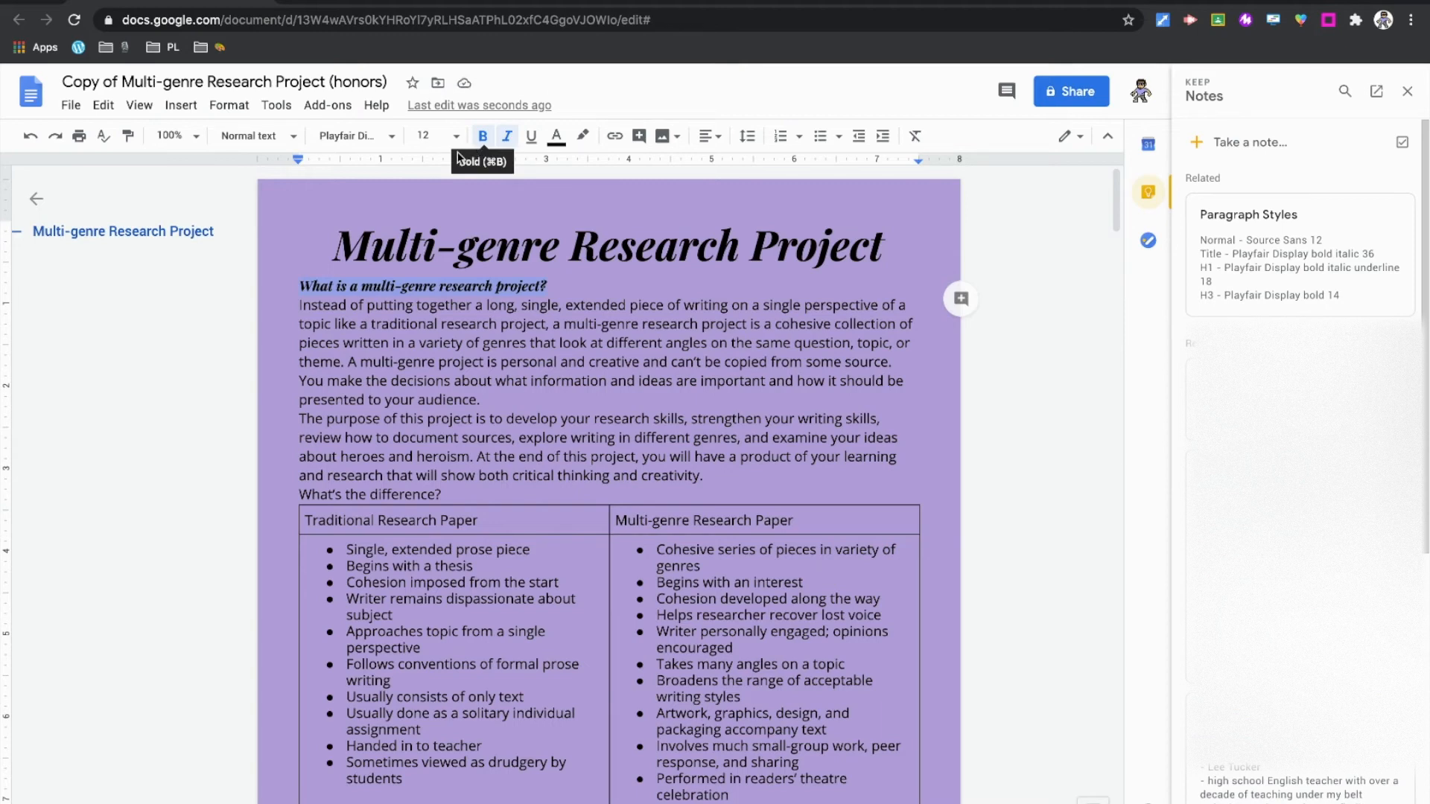
{"action": "left_click", "coordinate": [531, 135]}
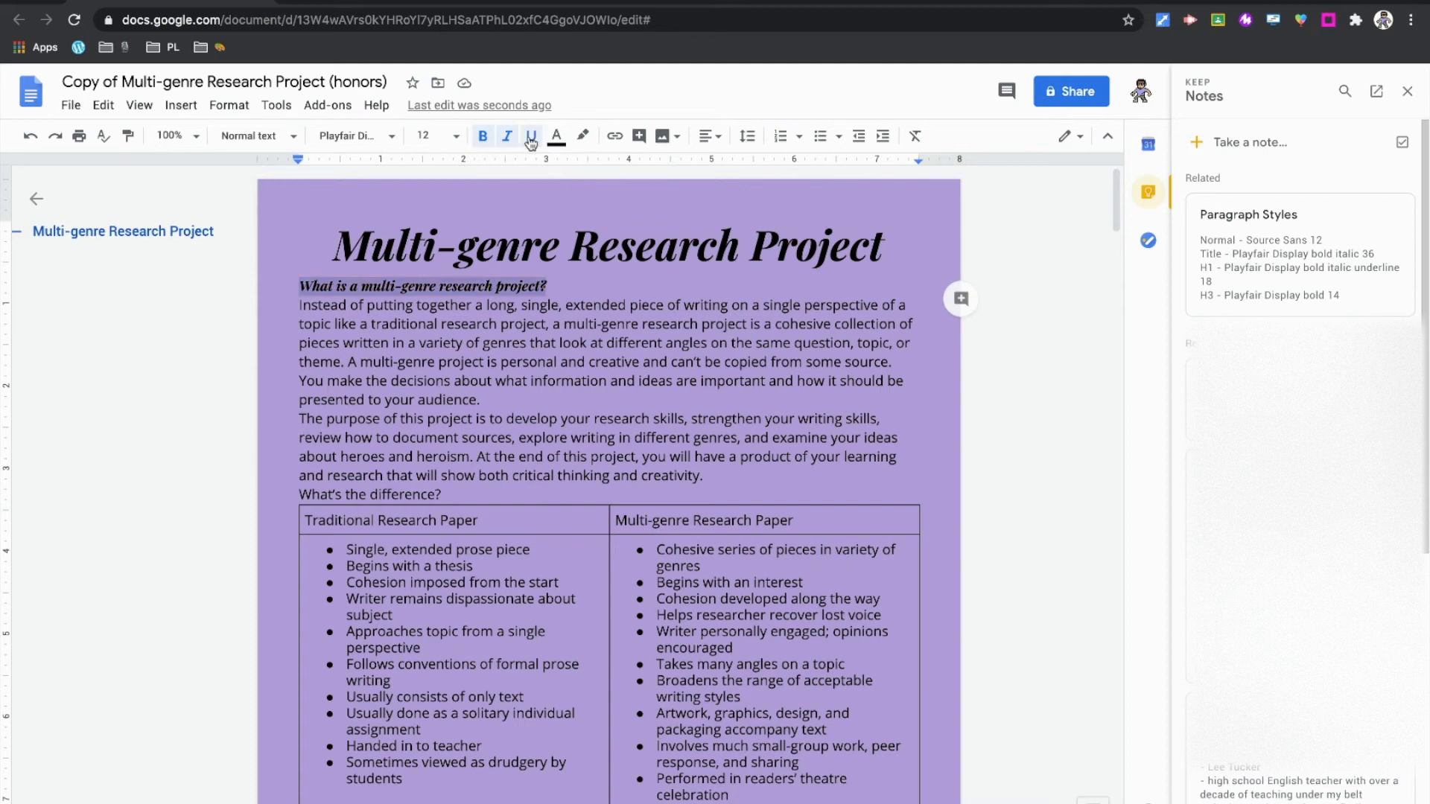
{"action": "left_click", "coordinate": [450, 142]}
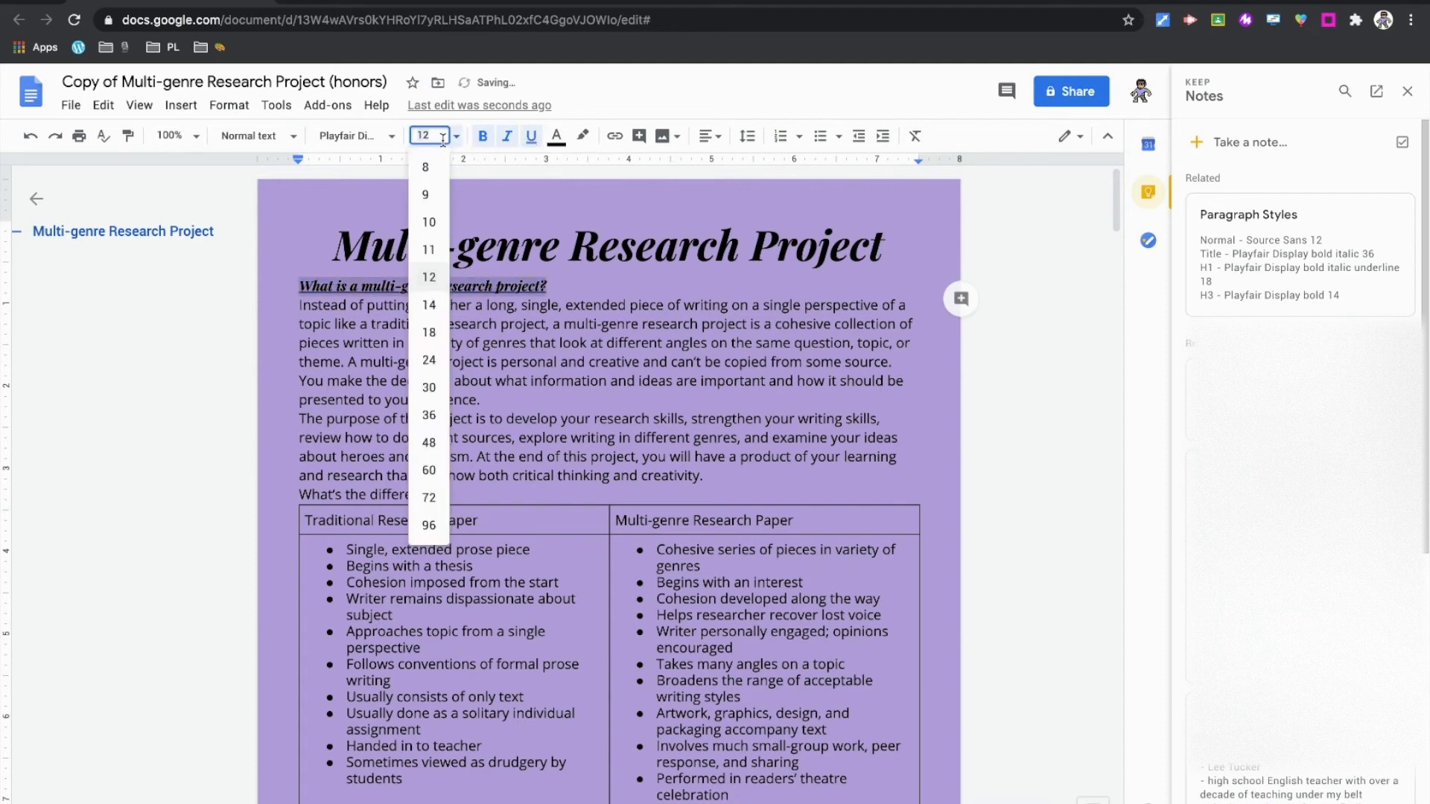
{"action": "left_click", "coordinate": [430, 330]}
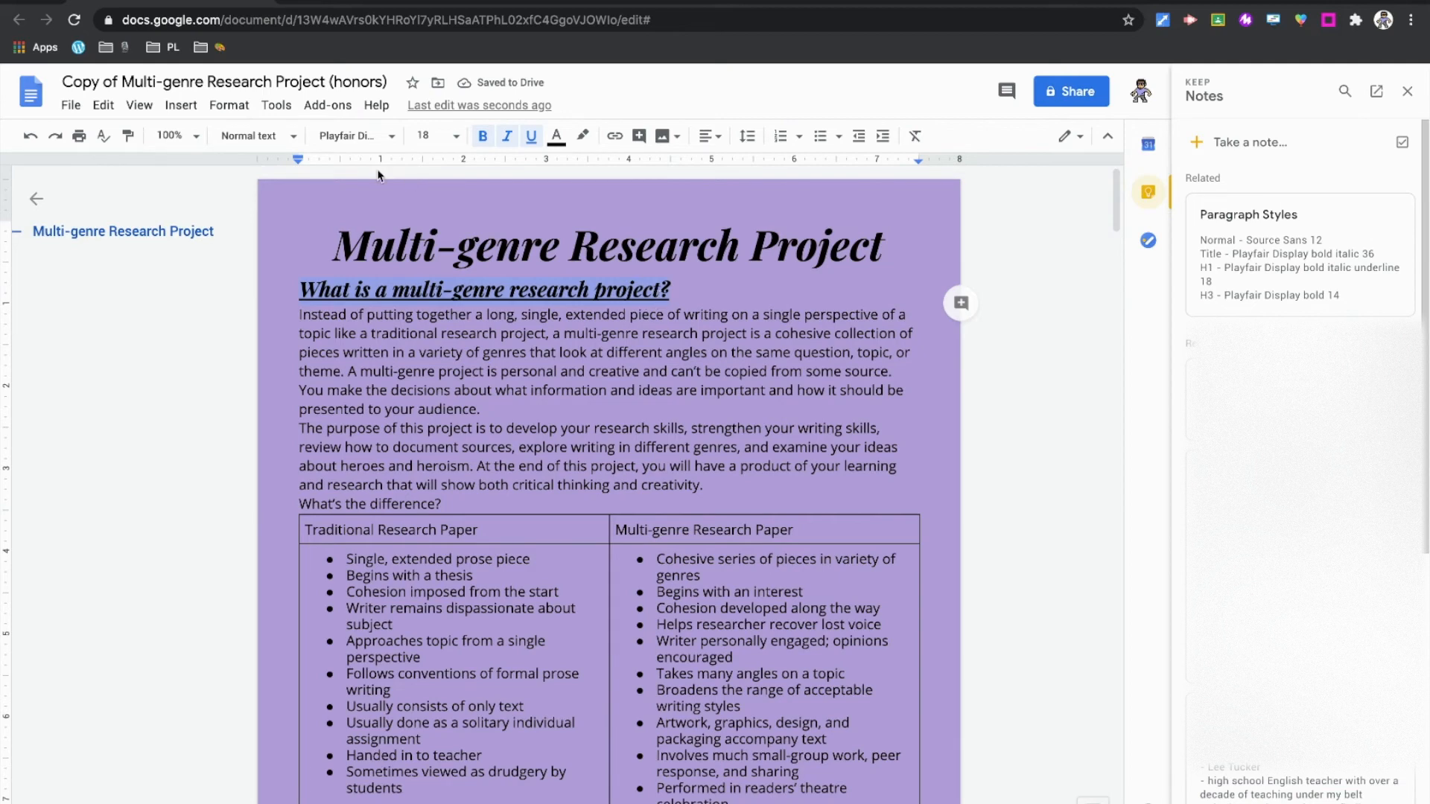
Update the Heading 1 style to match the selected line "What is a multi-genre research project?"
{"action": "left_click", "coordinate": [292, 139]}
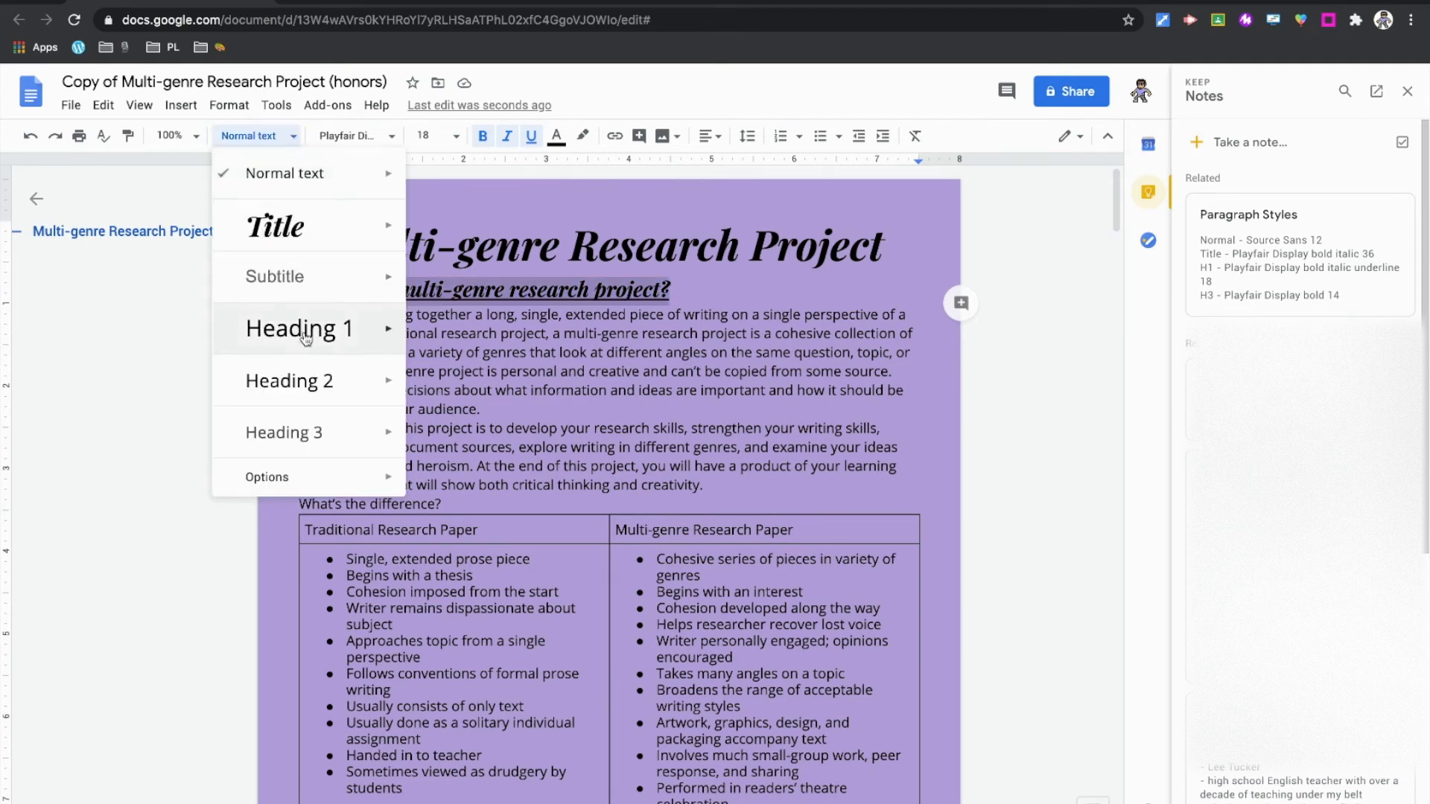
{"action": "mouse_move", "coordinate": [392, 339]}
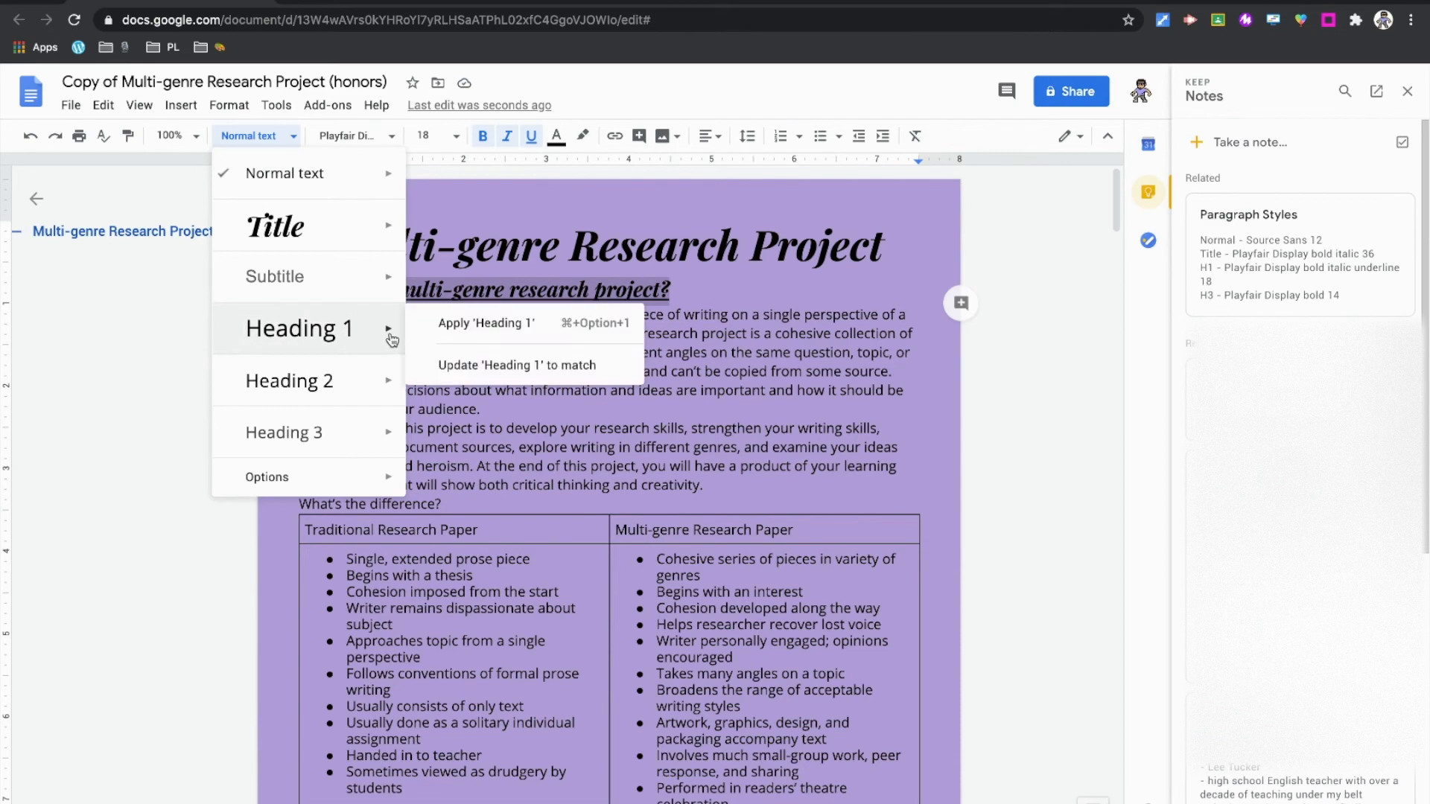
{"action": "left_click", "coordinate": [476, 364]}
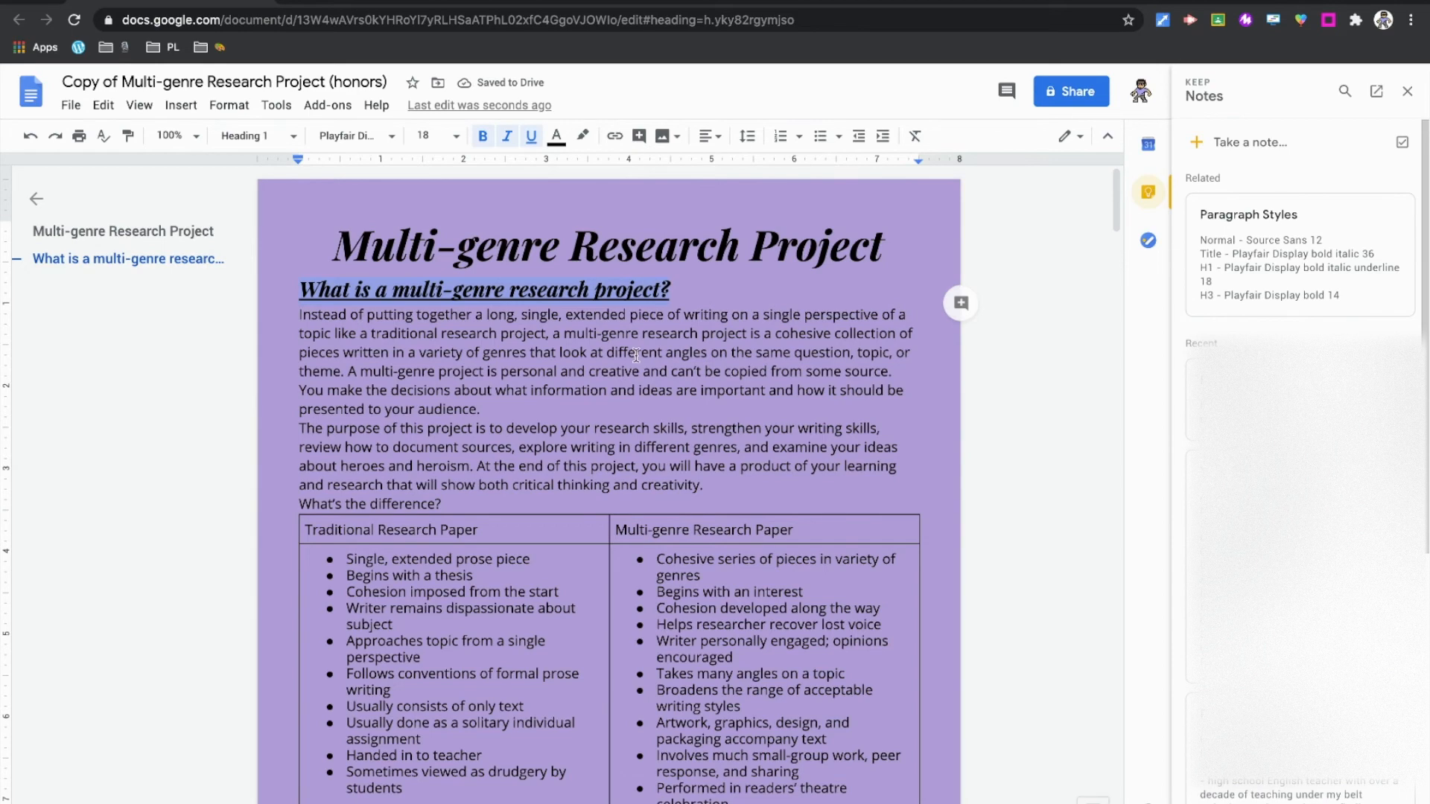
Apply Heading 1 to the line "What types of Genres can you use?", return to the document's beginning and jump to that heading from the outline
{"action": "scroll", "coordinate": [633, 358], "scroll_direction": "down", "scroll_amount": 3}
{"action": "scroll", "coordinate": [636, 357], "scroll_direction": "down", "scroll_amount": 5}
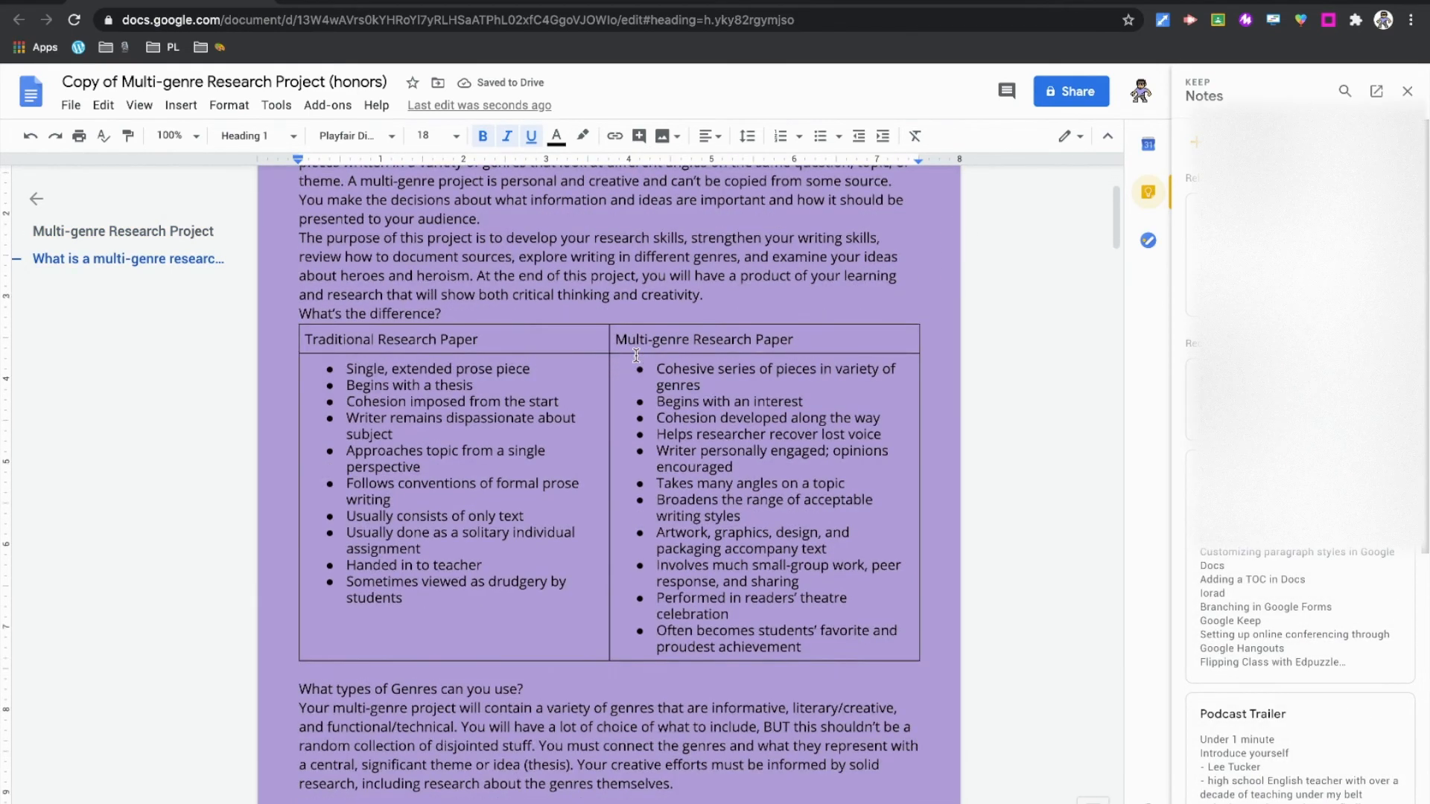
{"action": "triple_click", "coordinate": [555, 395]}
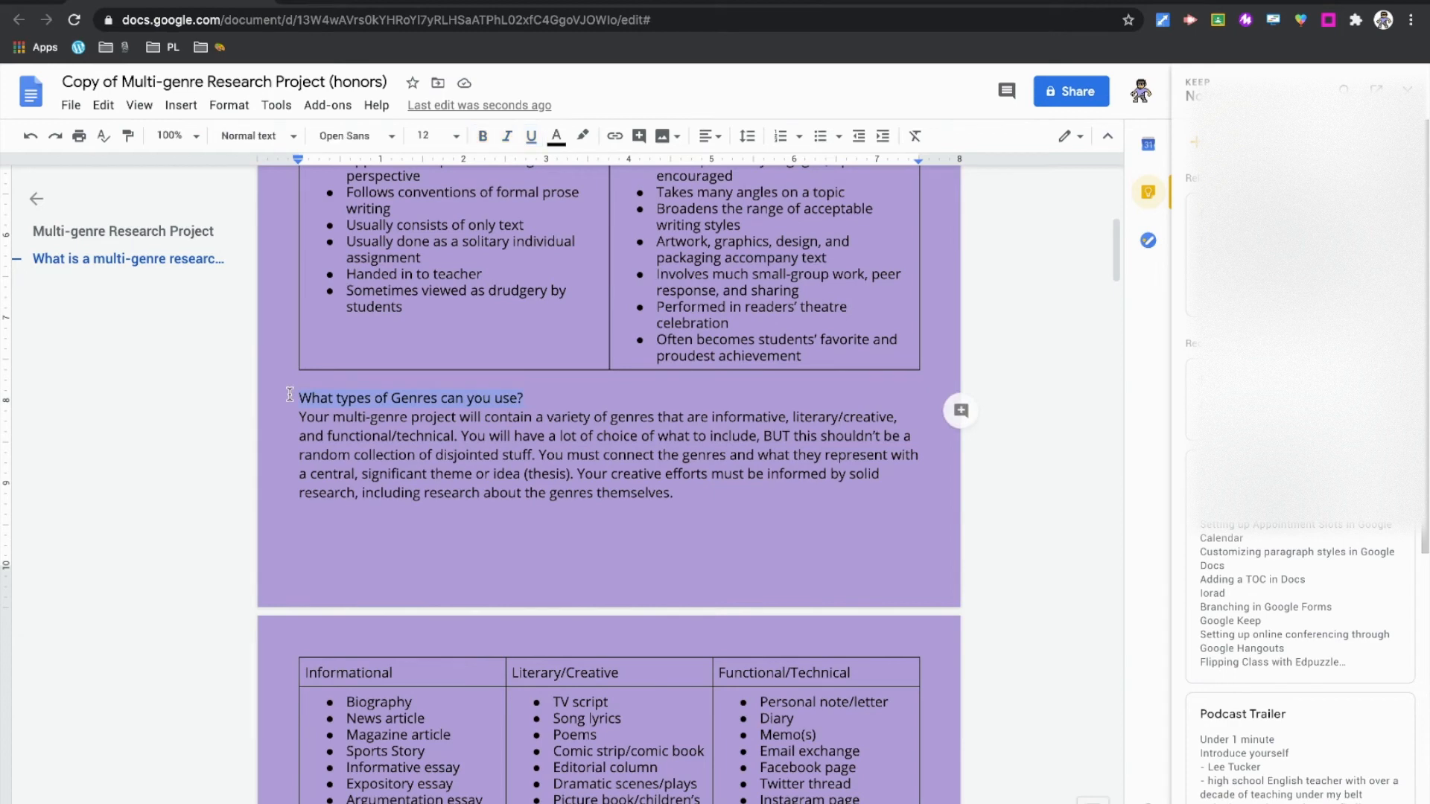
{"action": "left_click", "coordinate": [291, 140]}
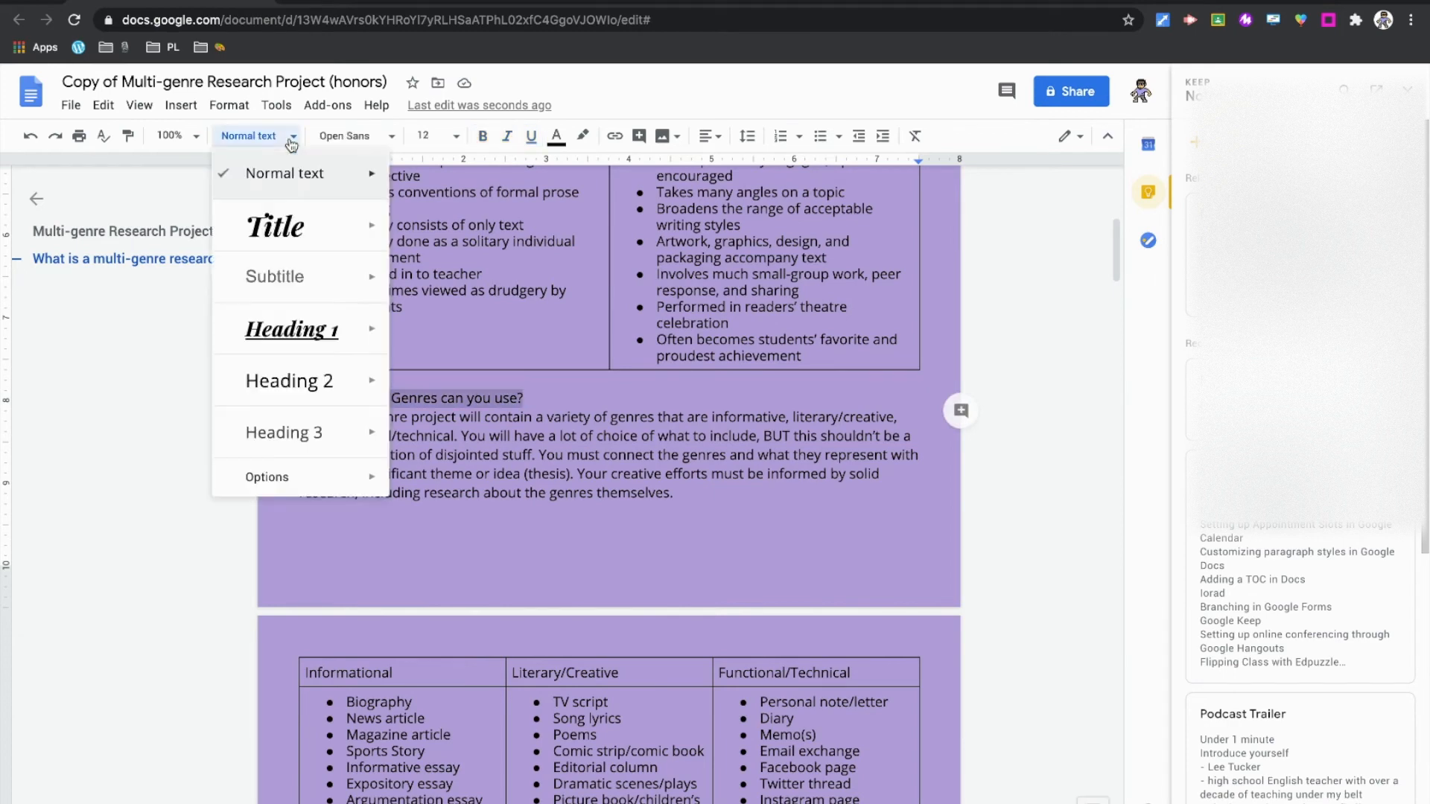
{"action": "left_click", "coordinate": [286, 332]}
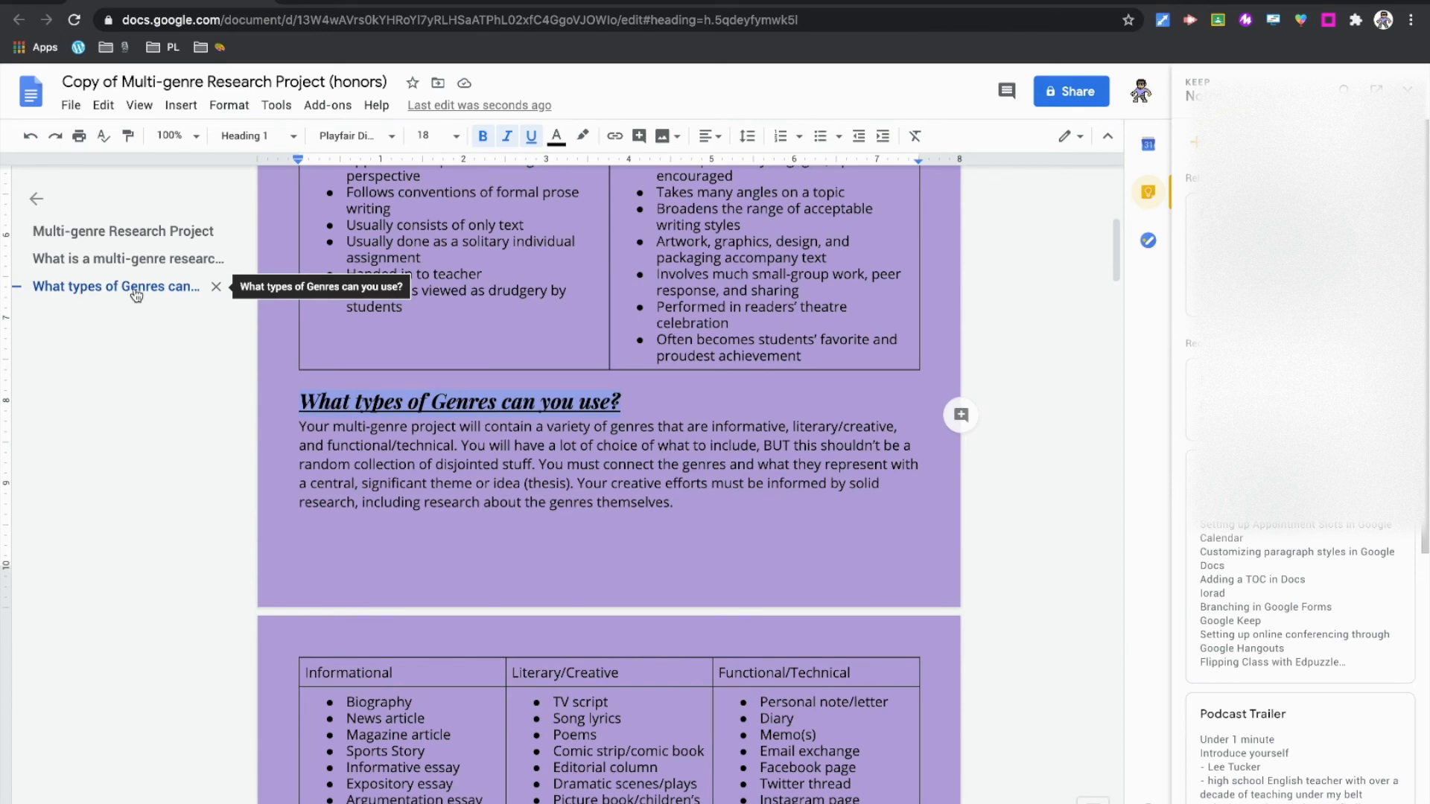
{"action": "scroll", "coordinate": [428, 420], "scroll_direction": "up", "scroll_amount": 7}
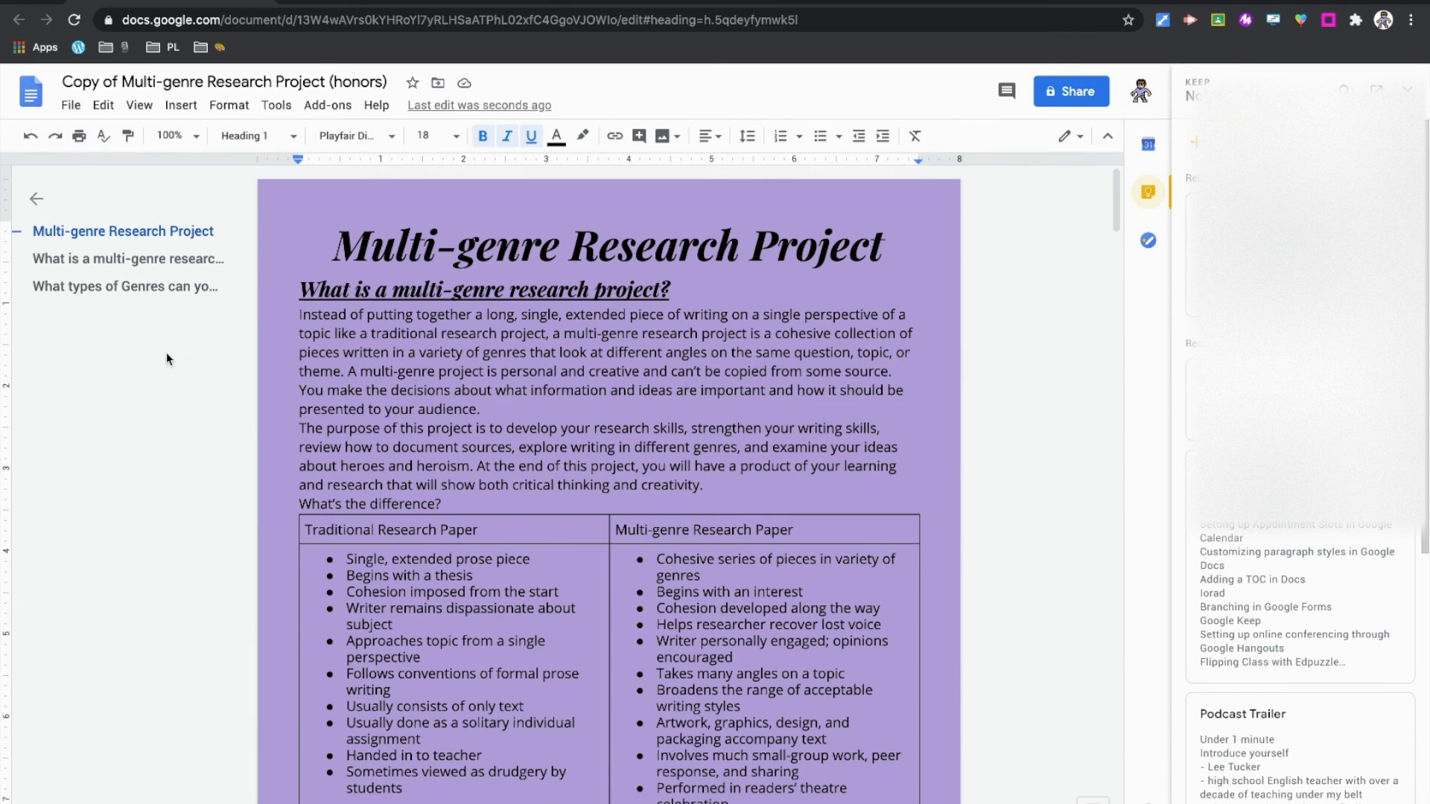
{"action": "left_click", "coordinate": [85, 288]}
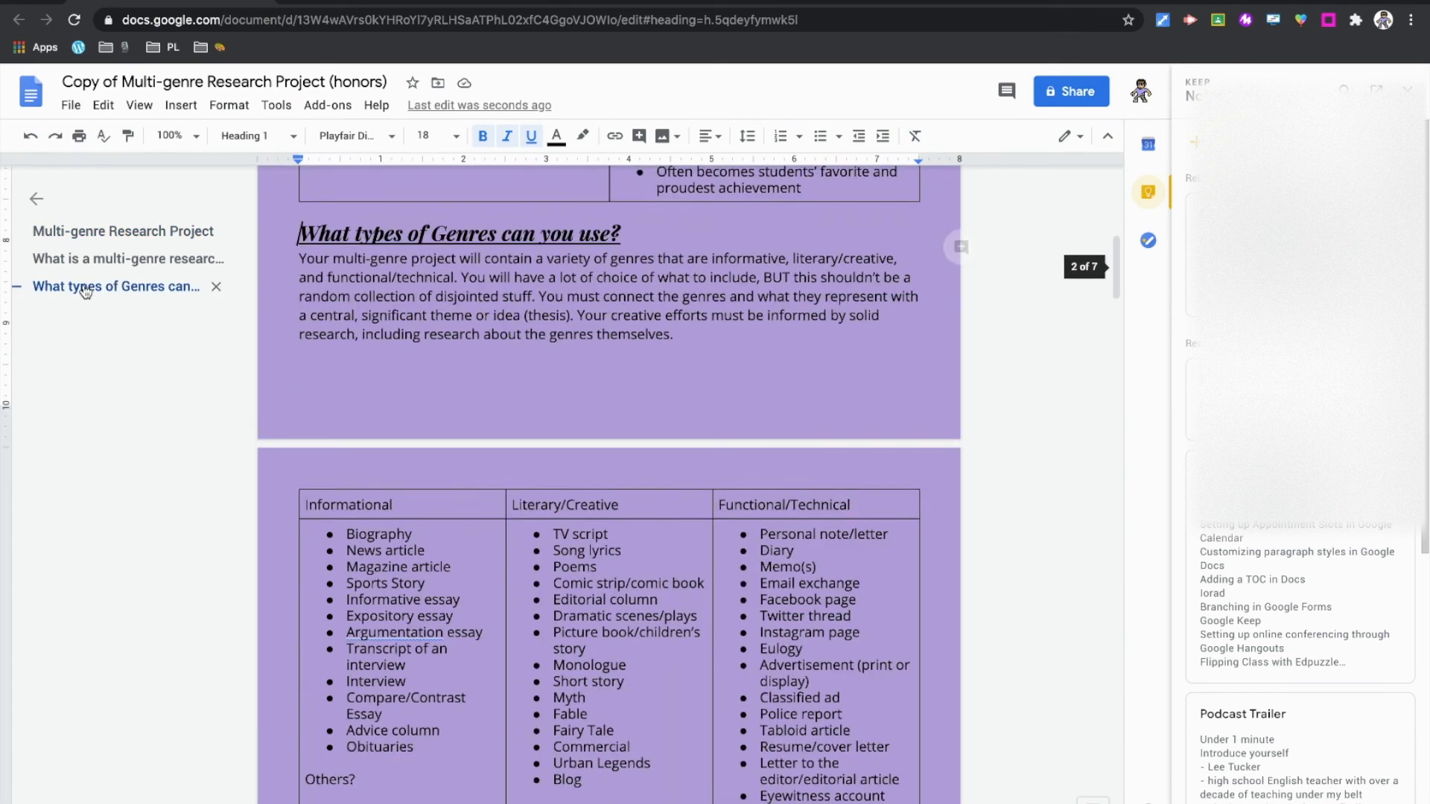